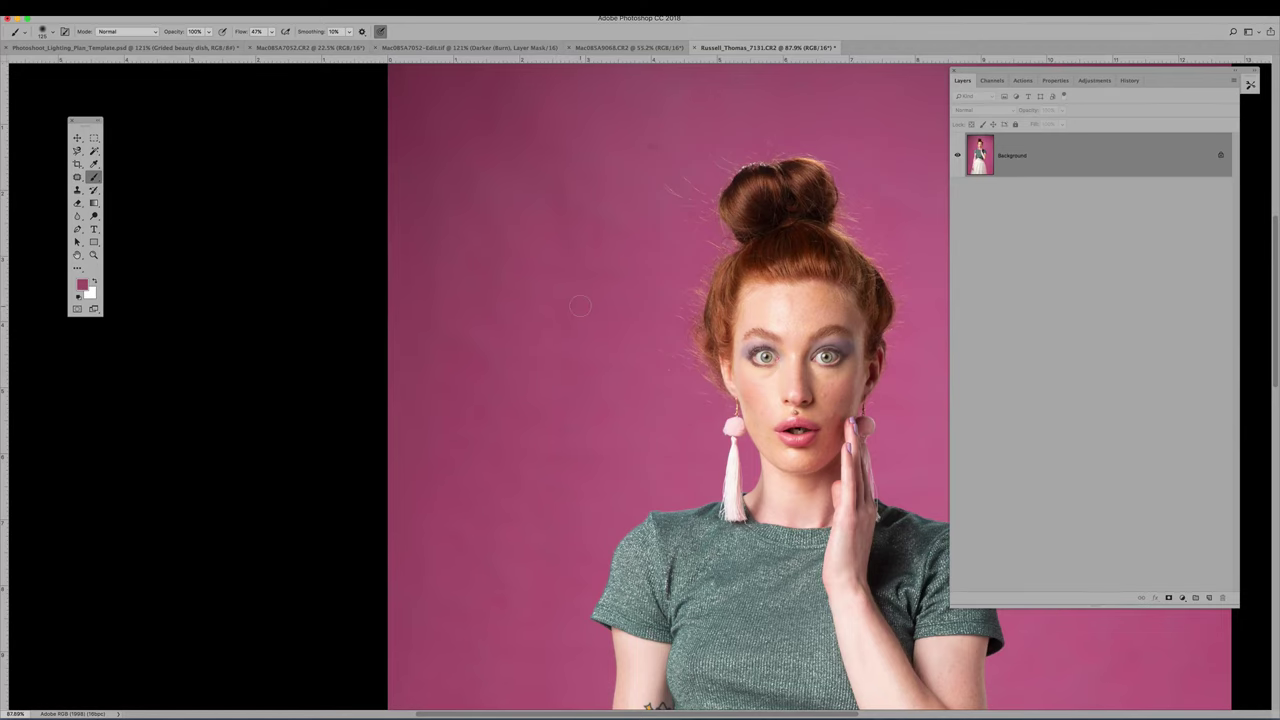
# Add a new empty layer above the Background photo
pyautogui.moveTo(580, 306); pyautogui.dragTo(380, 310)
pyautogui.moveTo(549, 430); pyautogui.dragTo(561, 318)
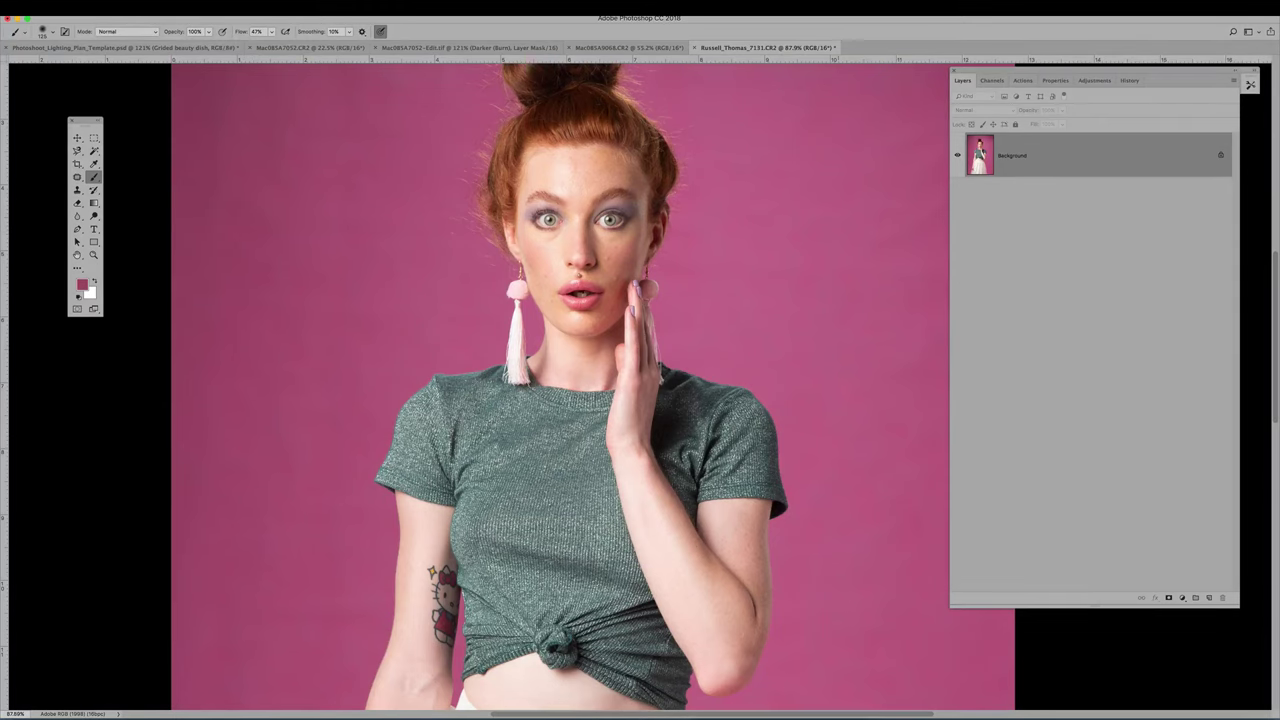
pyautogui.scroll(-5, 803, 276)
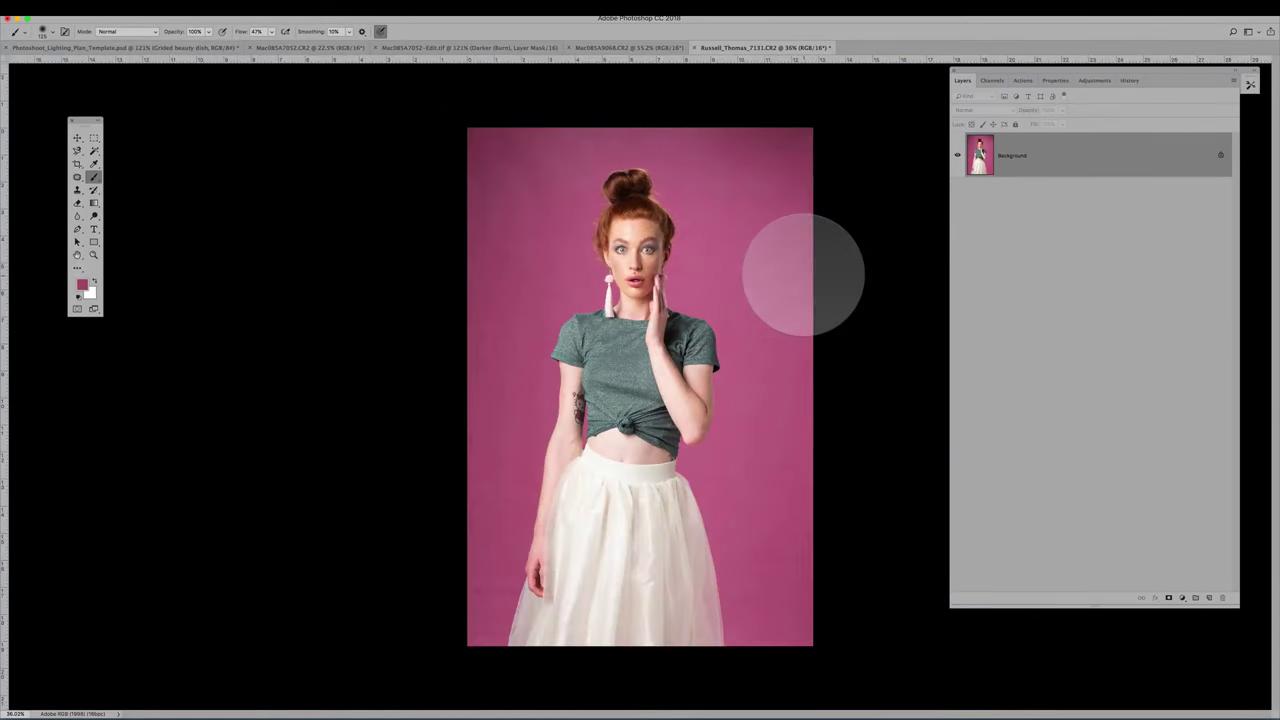
pyautogui.scroll(3, 803, 275)
pyautogui.scroll(-3, 803, 275)
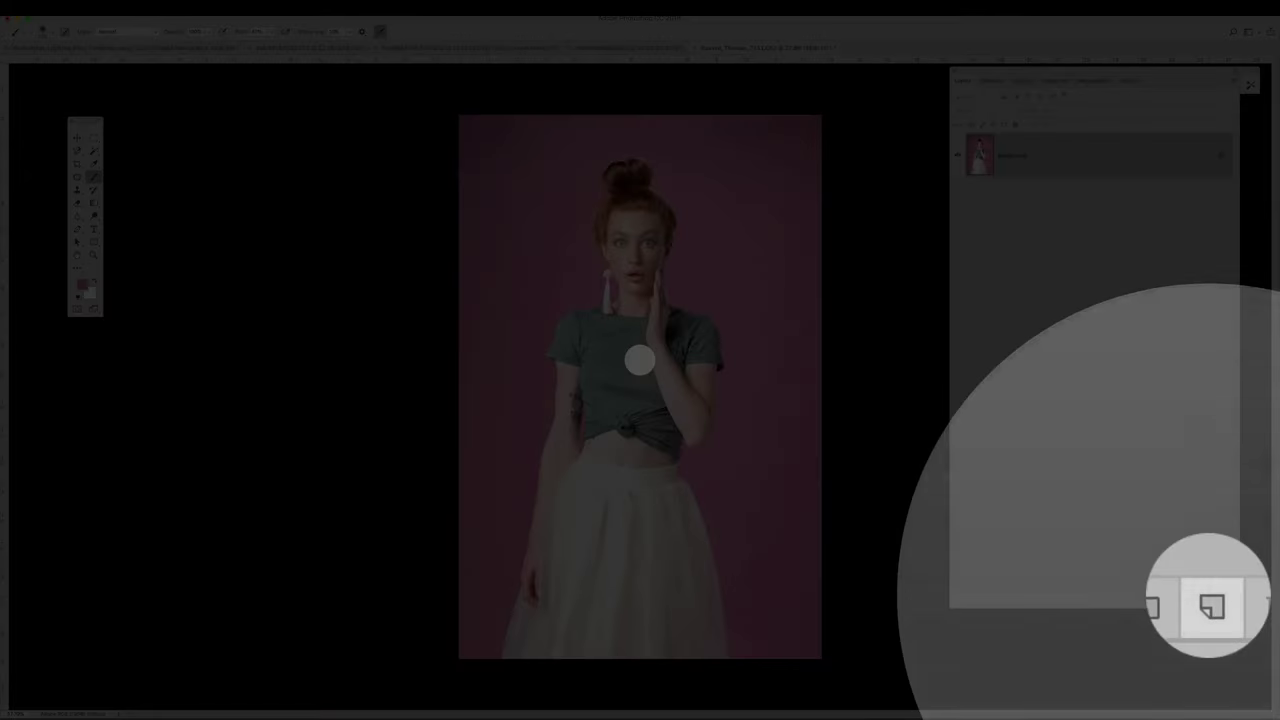
pyautogui.click(1210, 600)
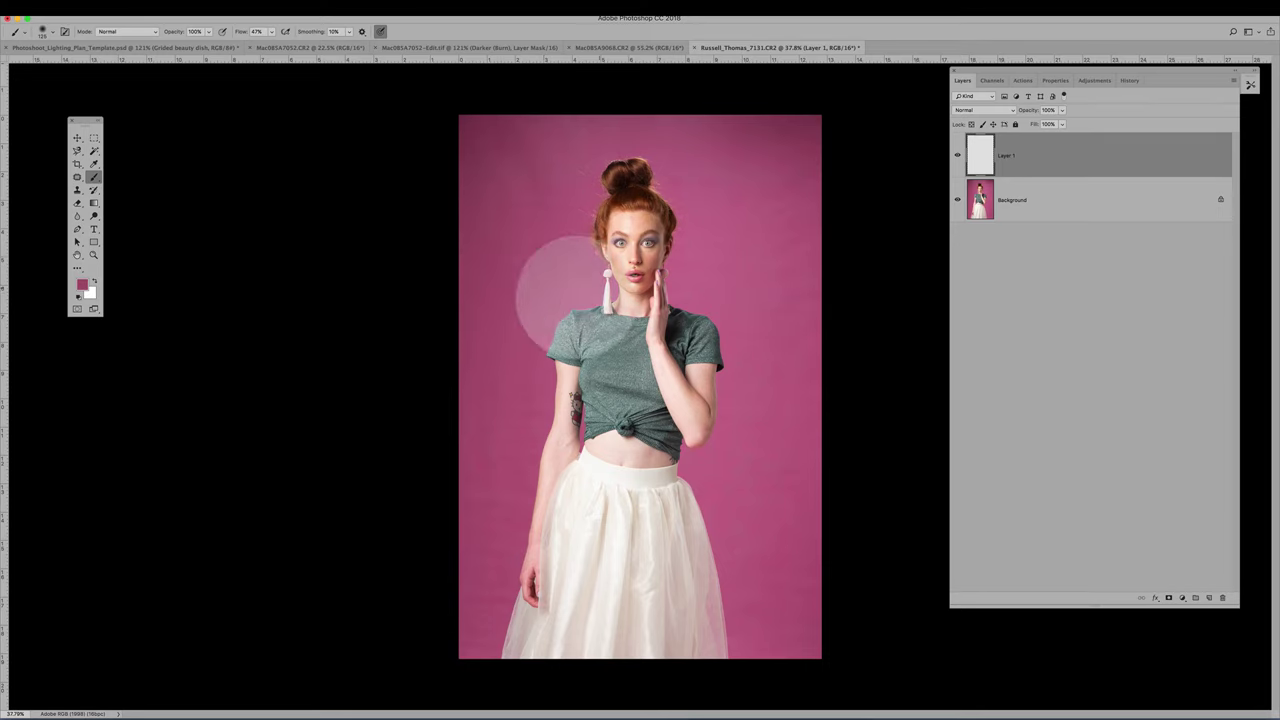
# Sample the pink backdrop beside the woman's face as the foreground colour, with the Brush tool ready
pyautogui.scroll(5, 500, 284)
pyautogui.scroll(-5, 502, 288)
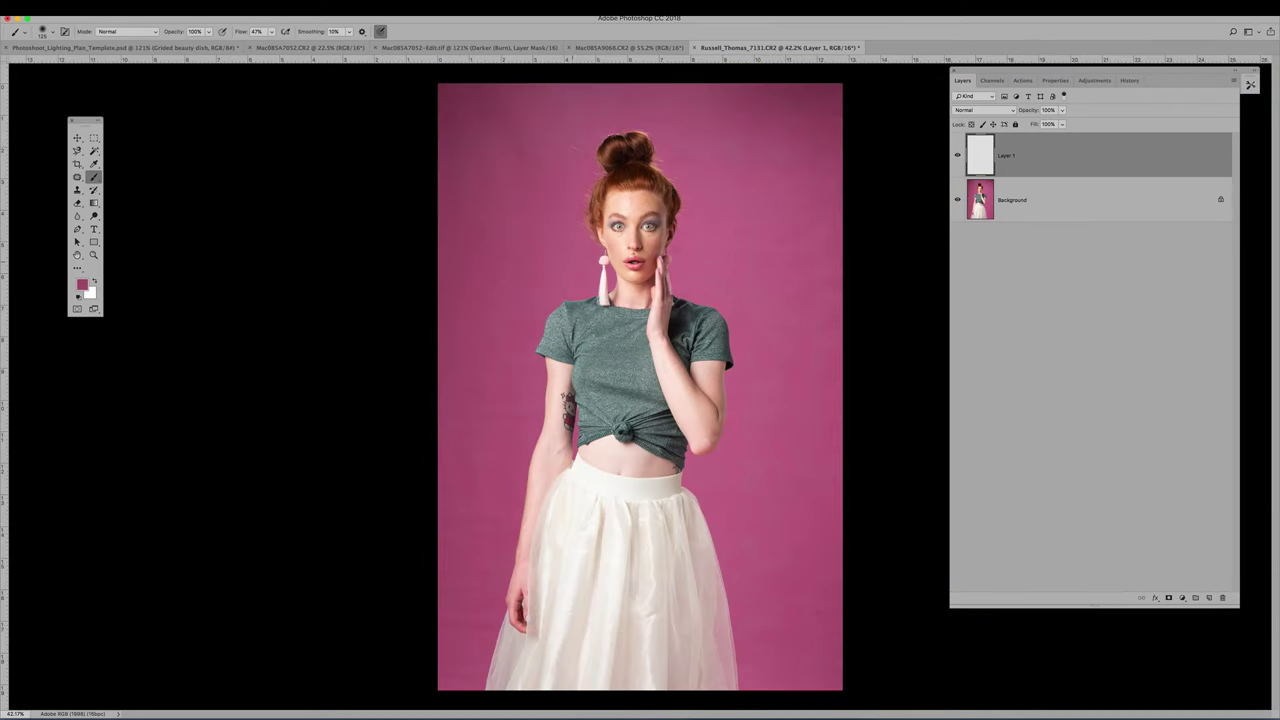
pyautogui.scroll(2, 573, 261)
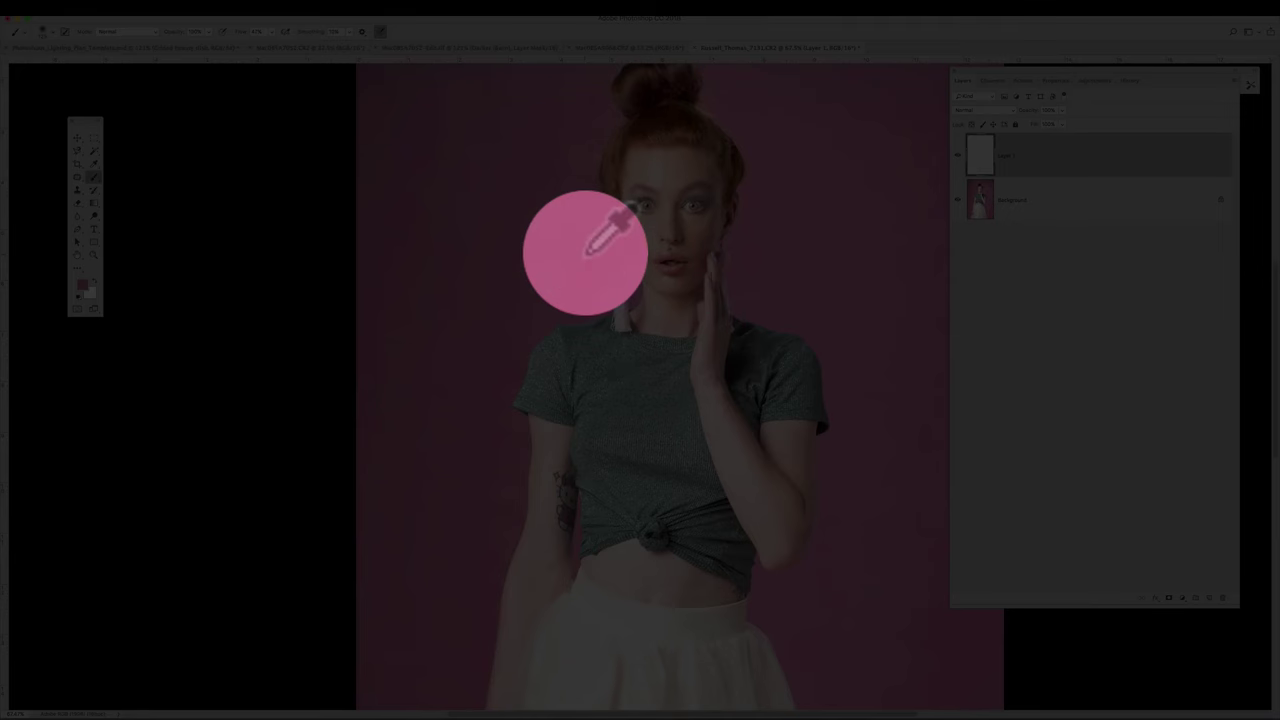
pyautogui.press('b')
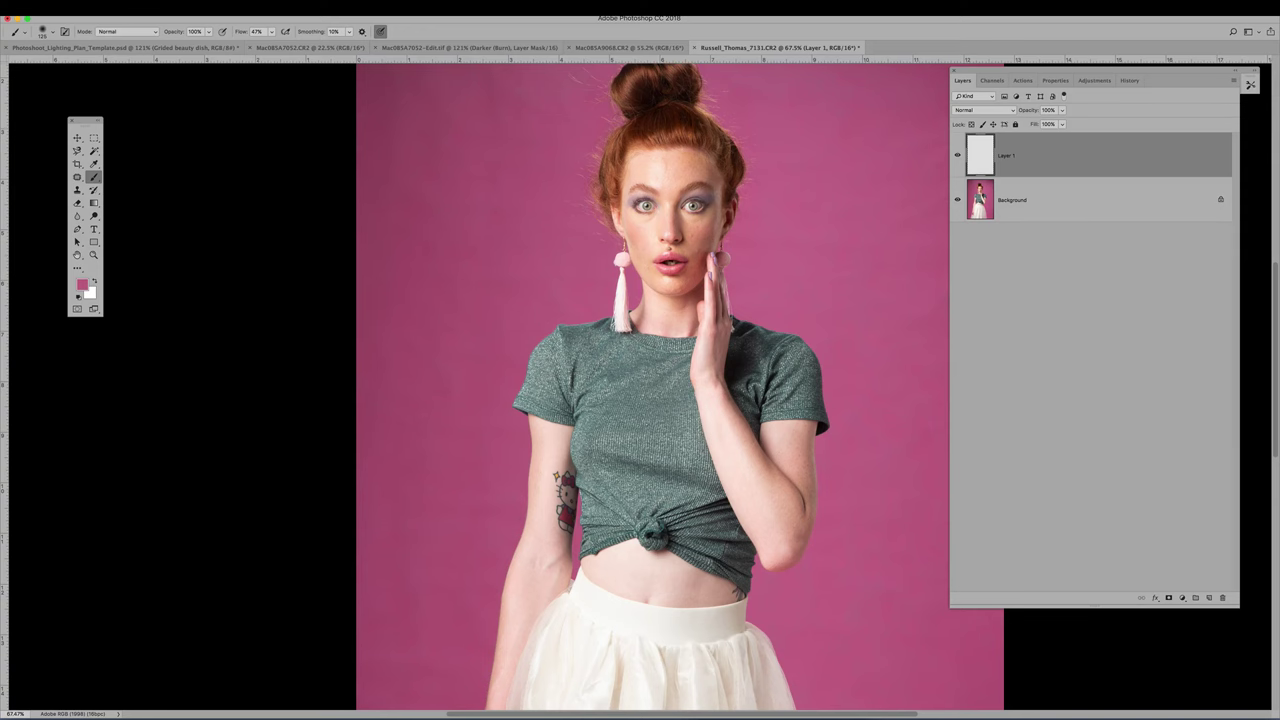
# Fill the empty layer with the pink foreground colour in Normal mode at 100% opacity
pyautogui.click(140, 8)
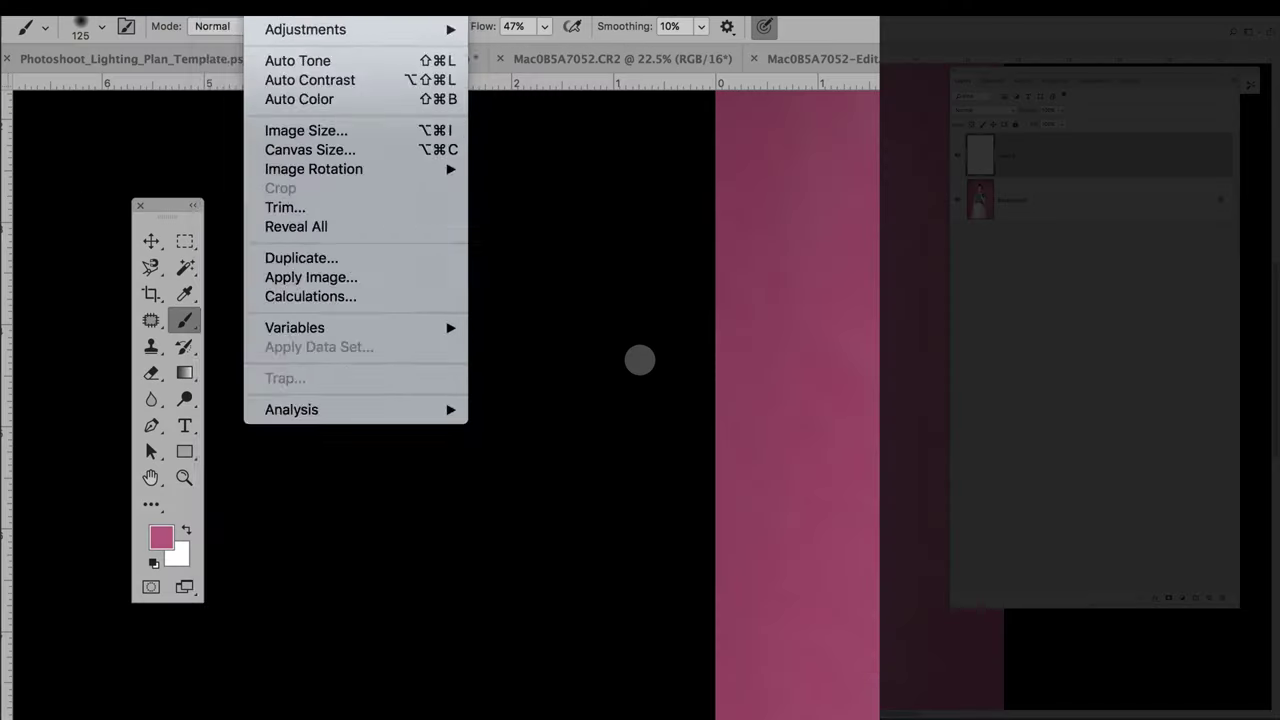
pyautogui.moveTo(110, 8)
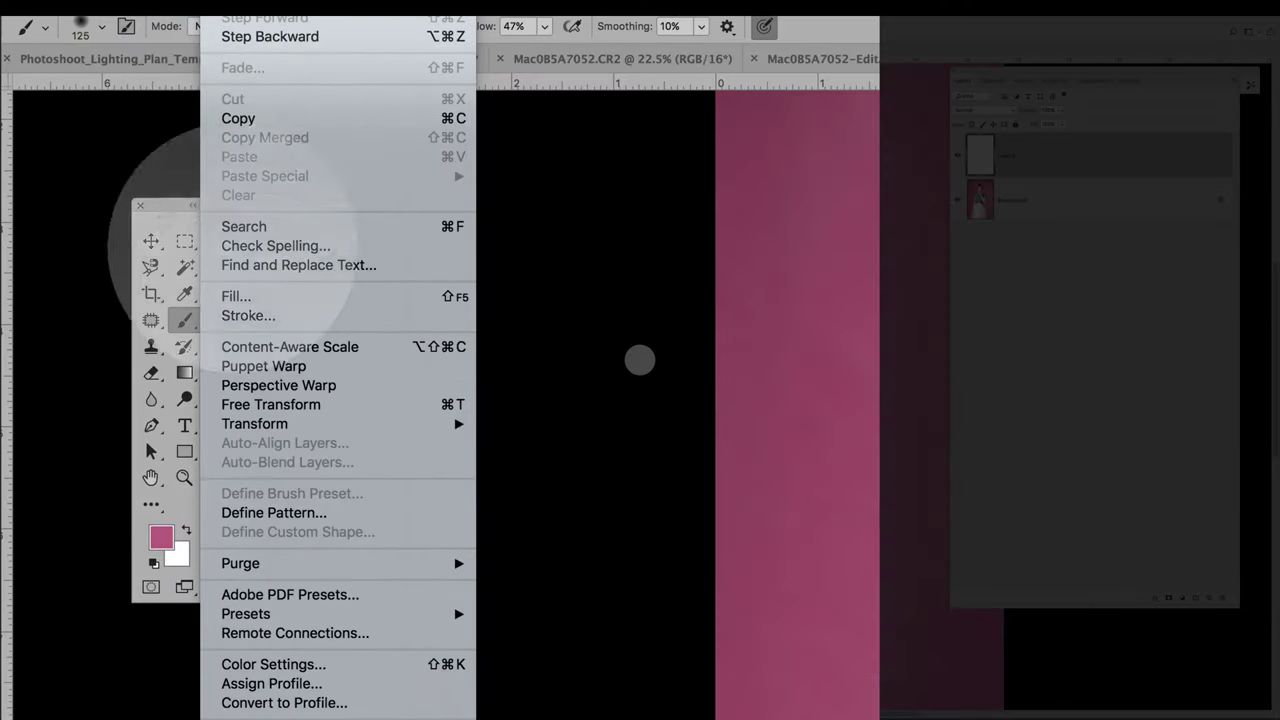
pyautogui.click(257, 296)
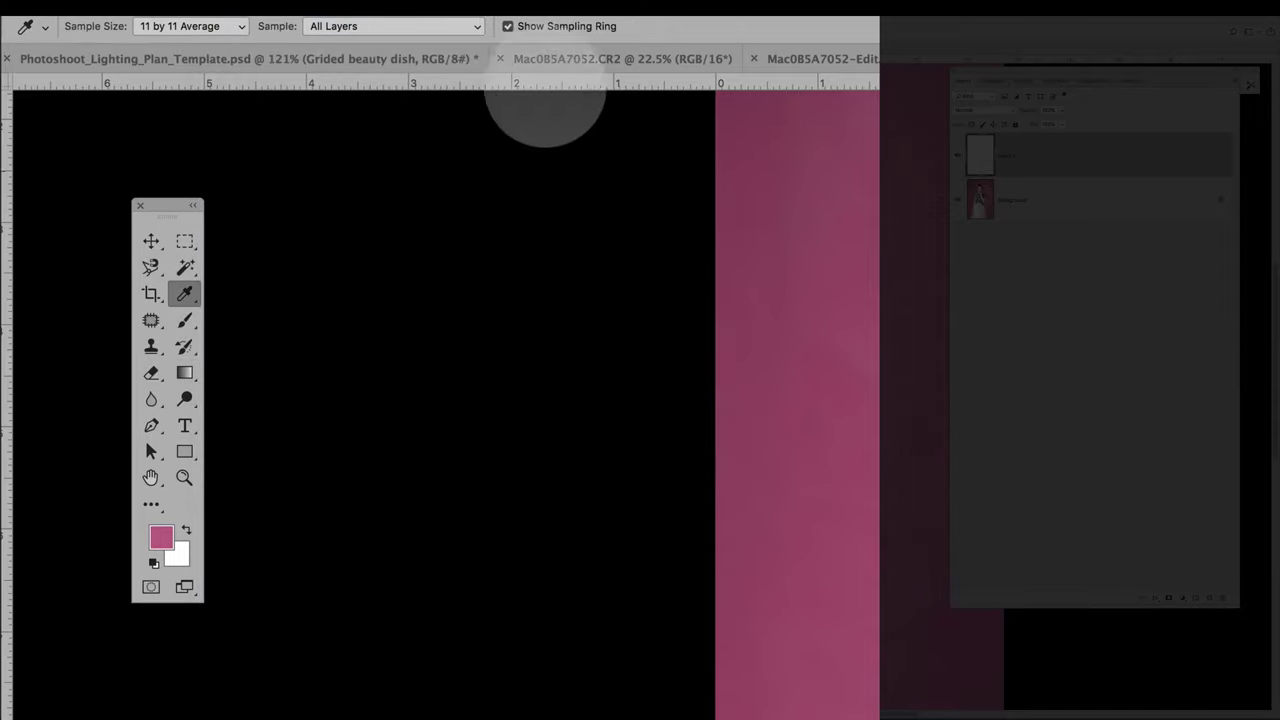
pyautogui.hotkey('shift', 'F5')
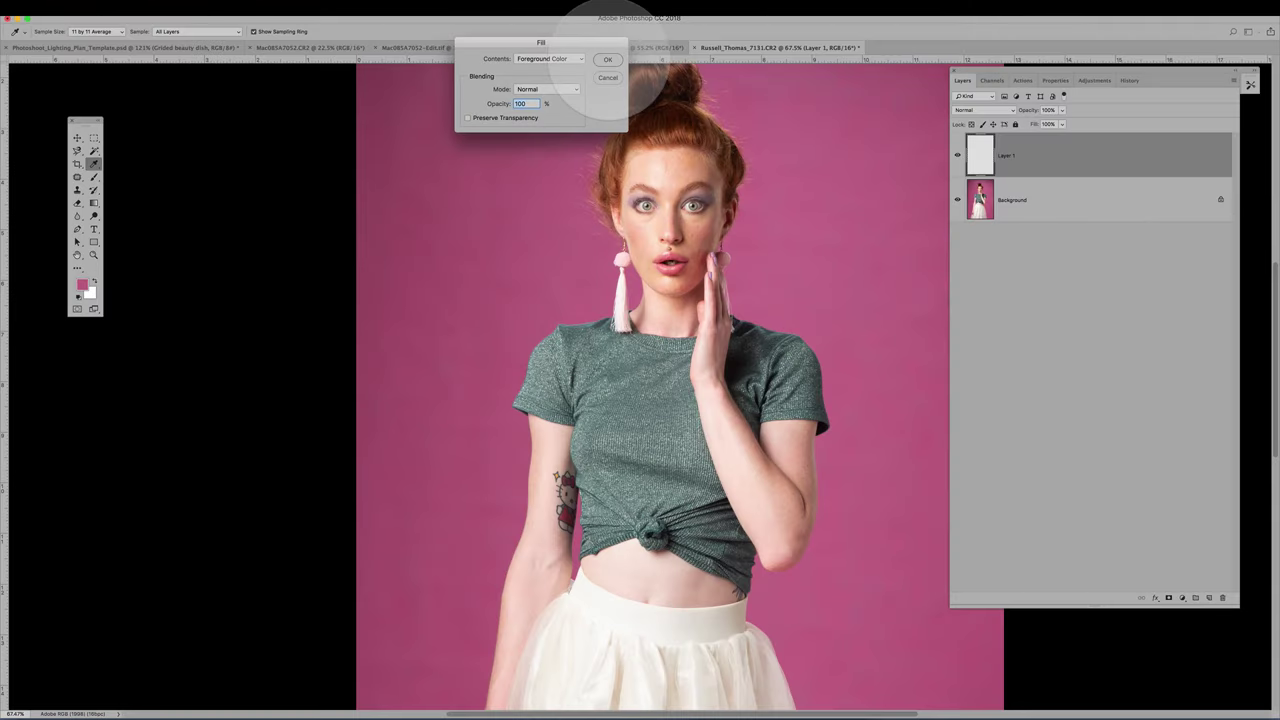
pyautogui.click(760, 103)
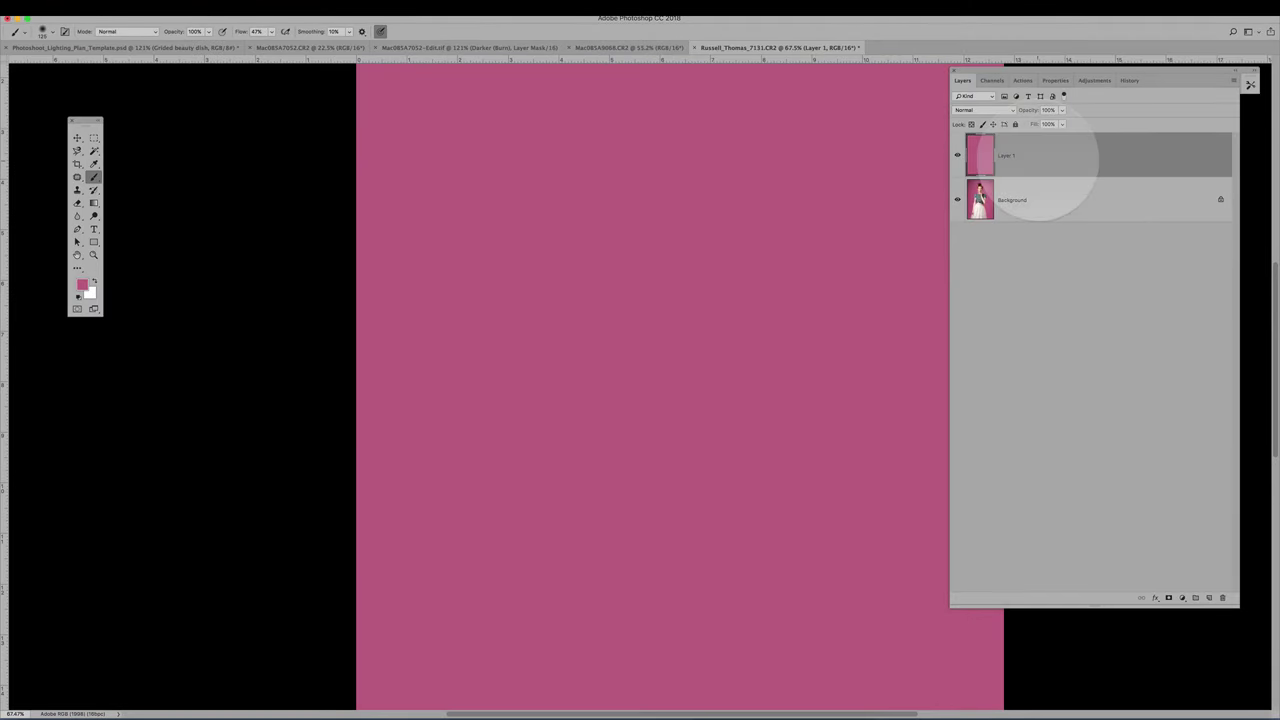
# Add a layer mask to the pink fill layer and invert the mask to black
pyautogui.scroll(-5, 699, 198)
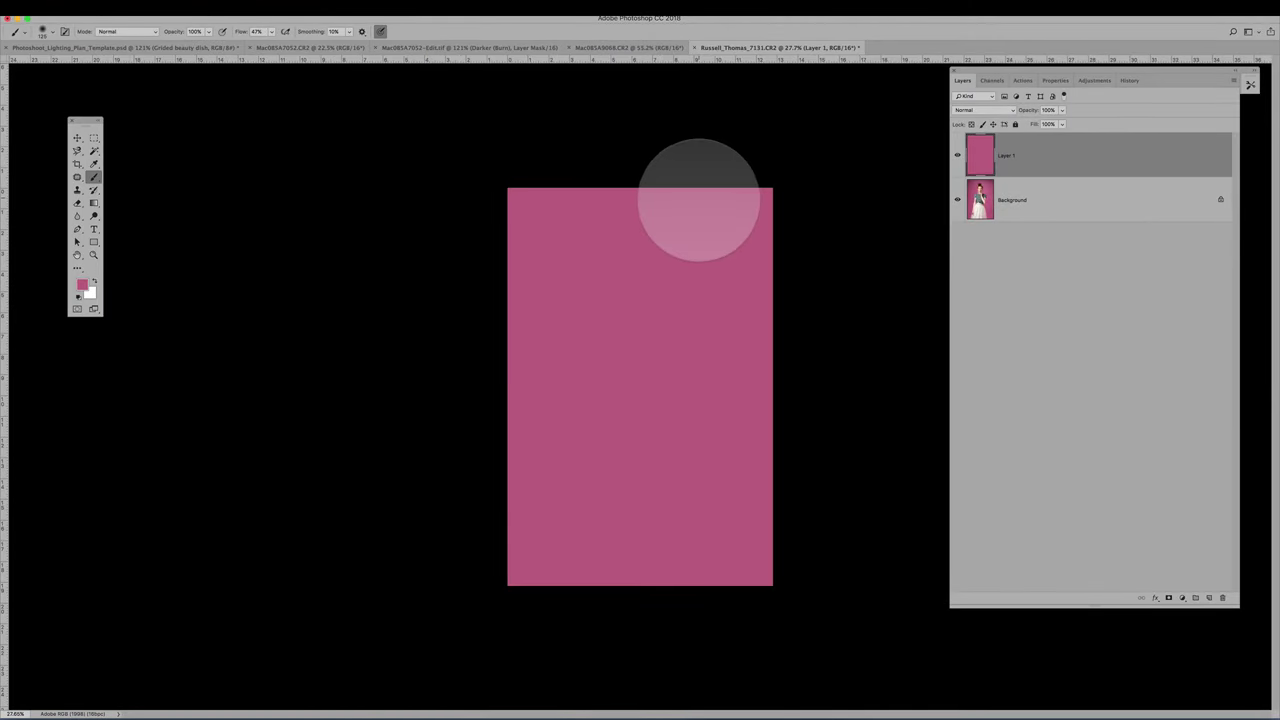
pyautogui.scroll(3, 697, 202)
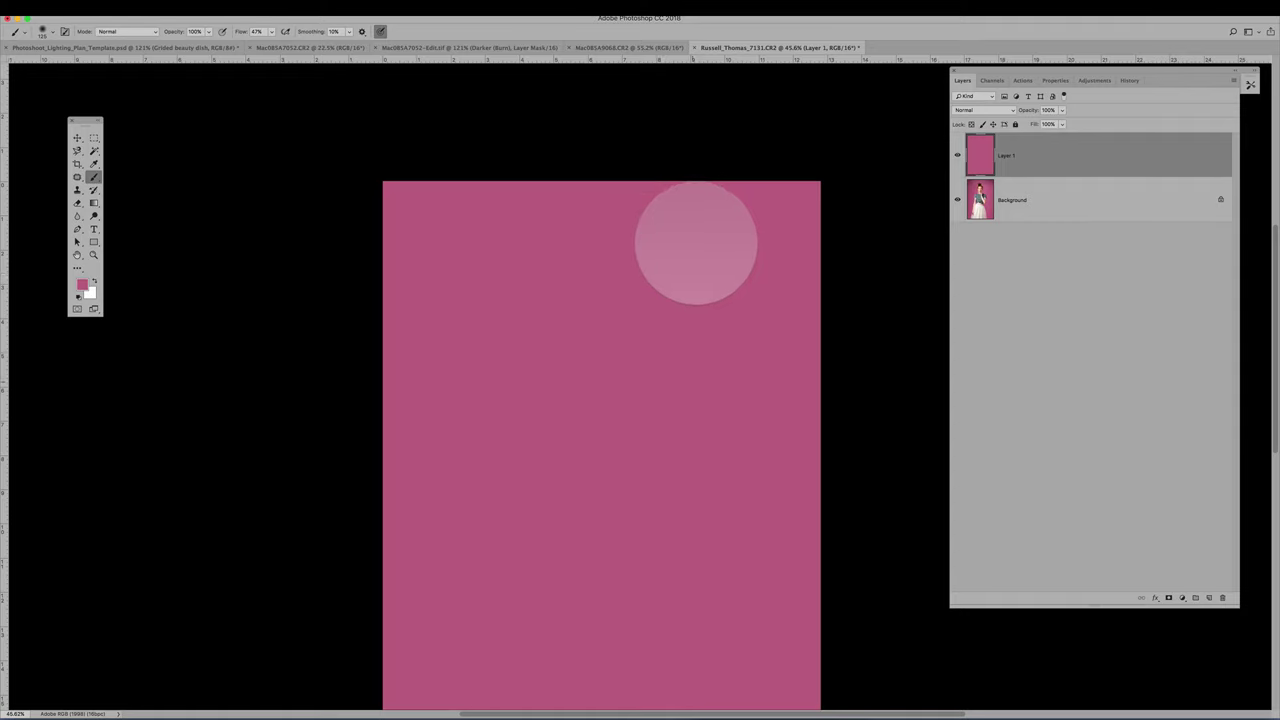
pyautogui.scroll(-3, 697, 237)
pyautogui.press('space')
pyautogui.moveTo(697, 242); pyautogui.dragTo(695, 259)
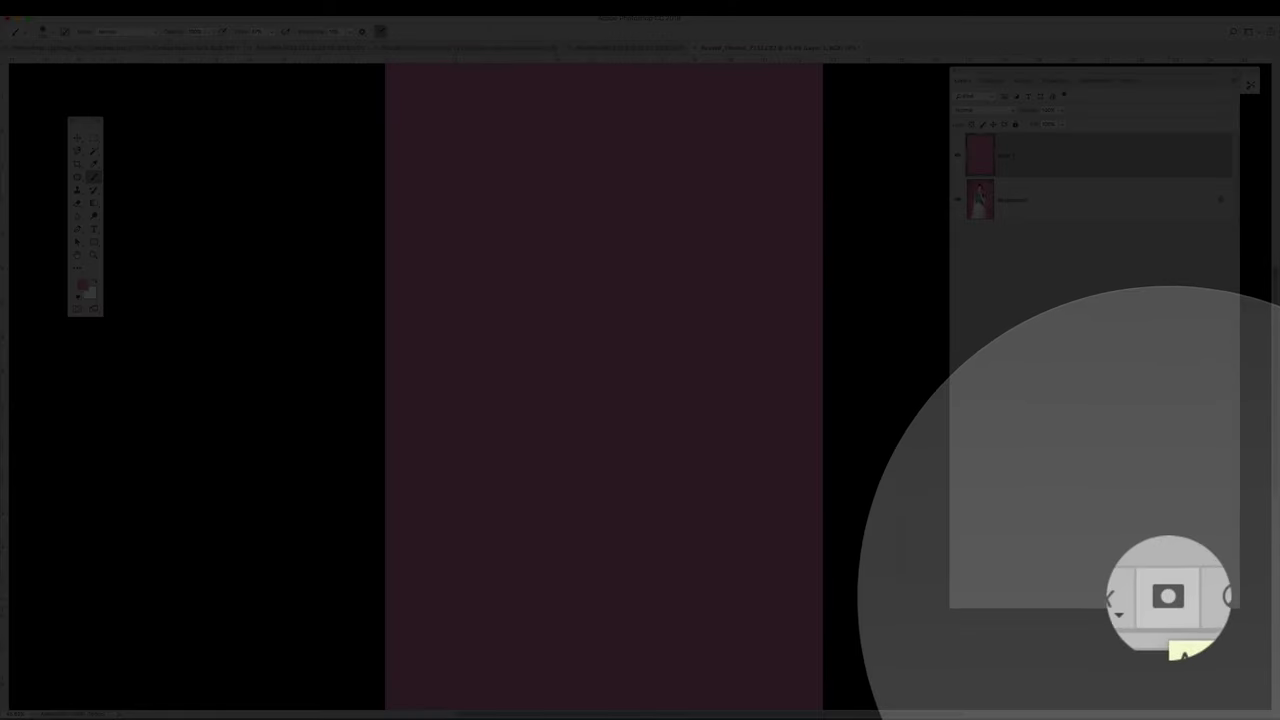
pyautogui.click(1168, 597)
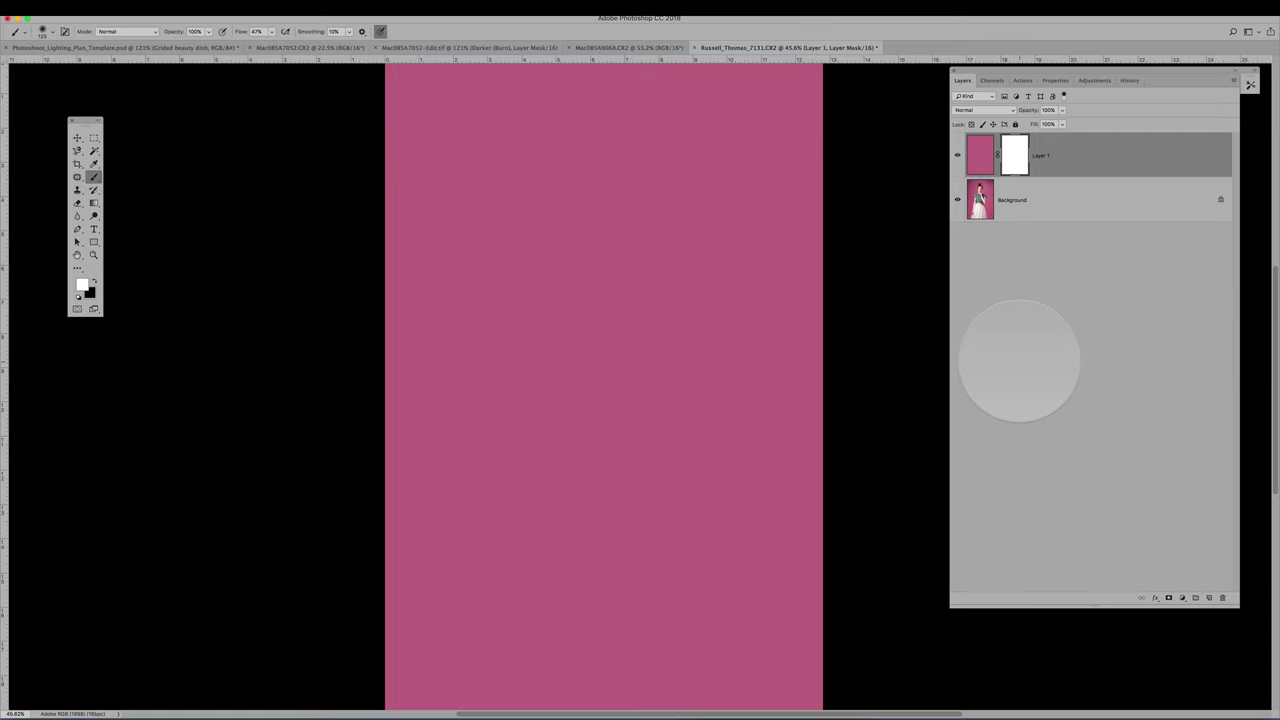
pyautogui.press('super')
pyautogui.press('super+i')
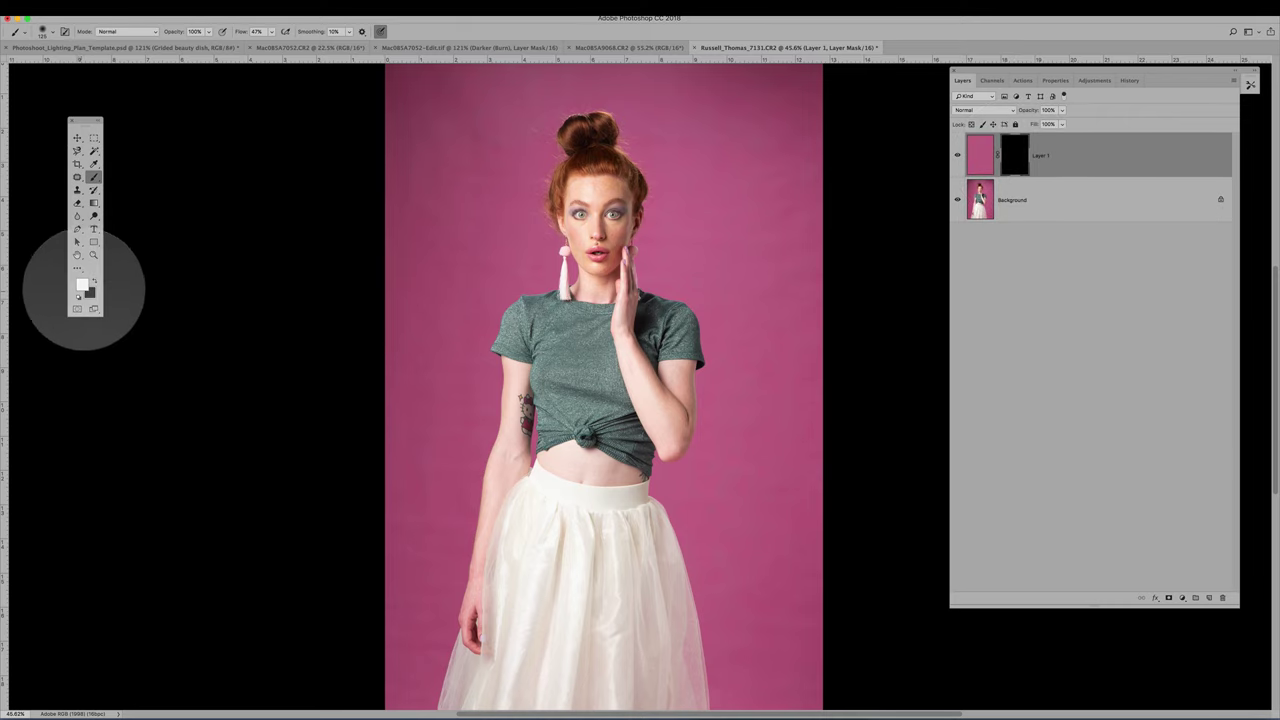
# Enlarge the soft round brush to 1200 px and set its flow to 5%
pyautogui.press(']')
pyautogui.press(']')
pyautogui.press(']')
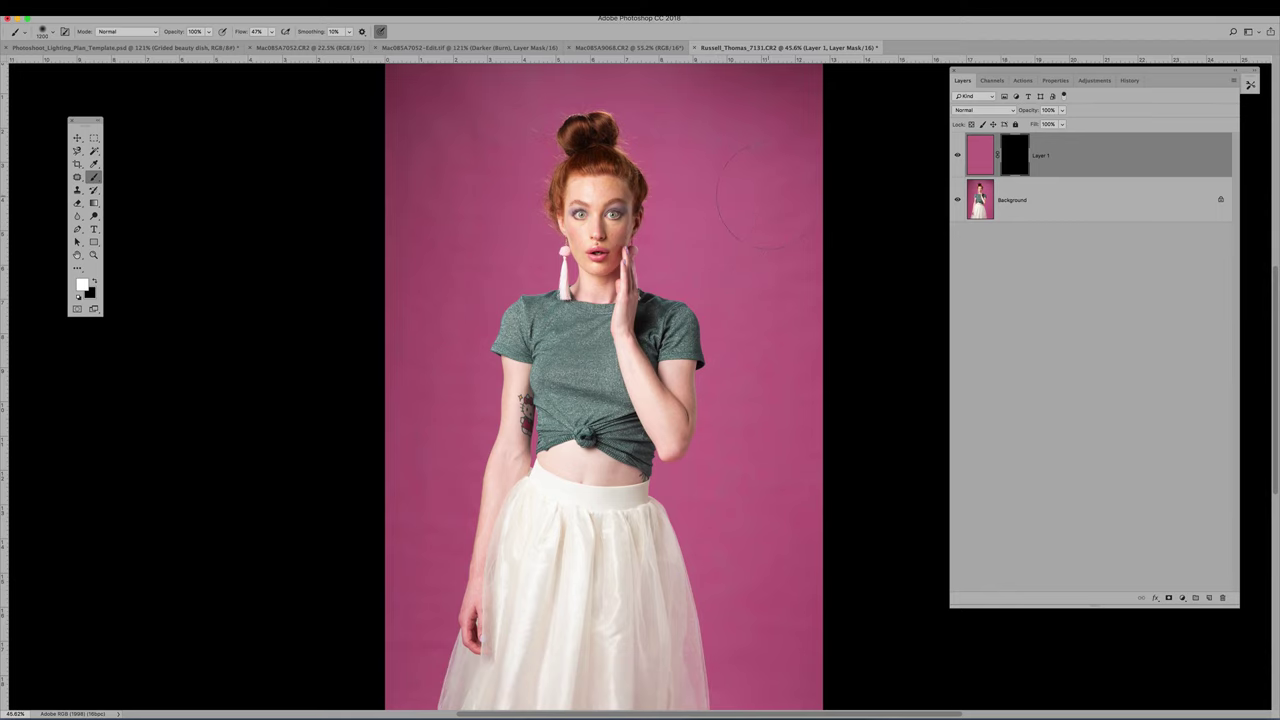
pyautogui.press('space')
pyautogui.moveTo(758, 189)
pyautogui.mouseDown()
pyautogui.moveTo(763, 331)
pyautogui.moveTo(743, 178)
pyautogui.mouseUp()
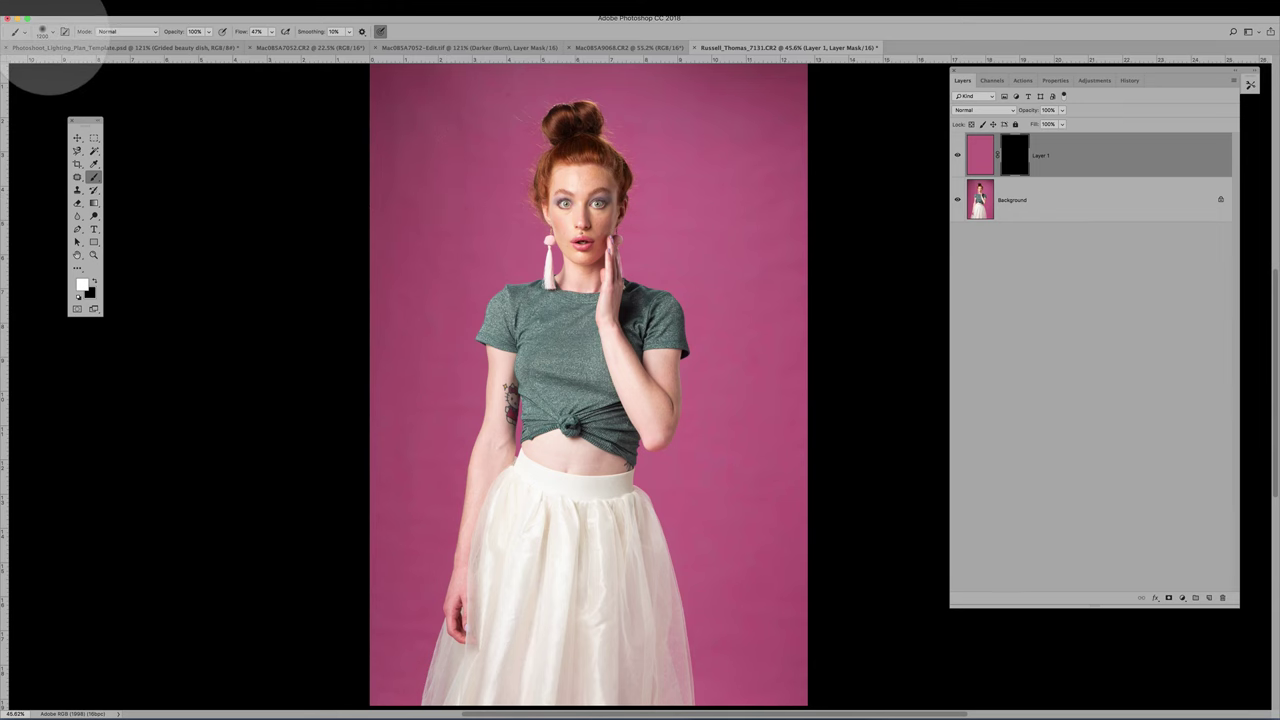
pyautogui.rightClick(50, 58)
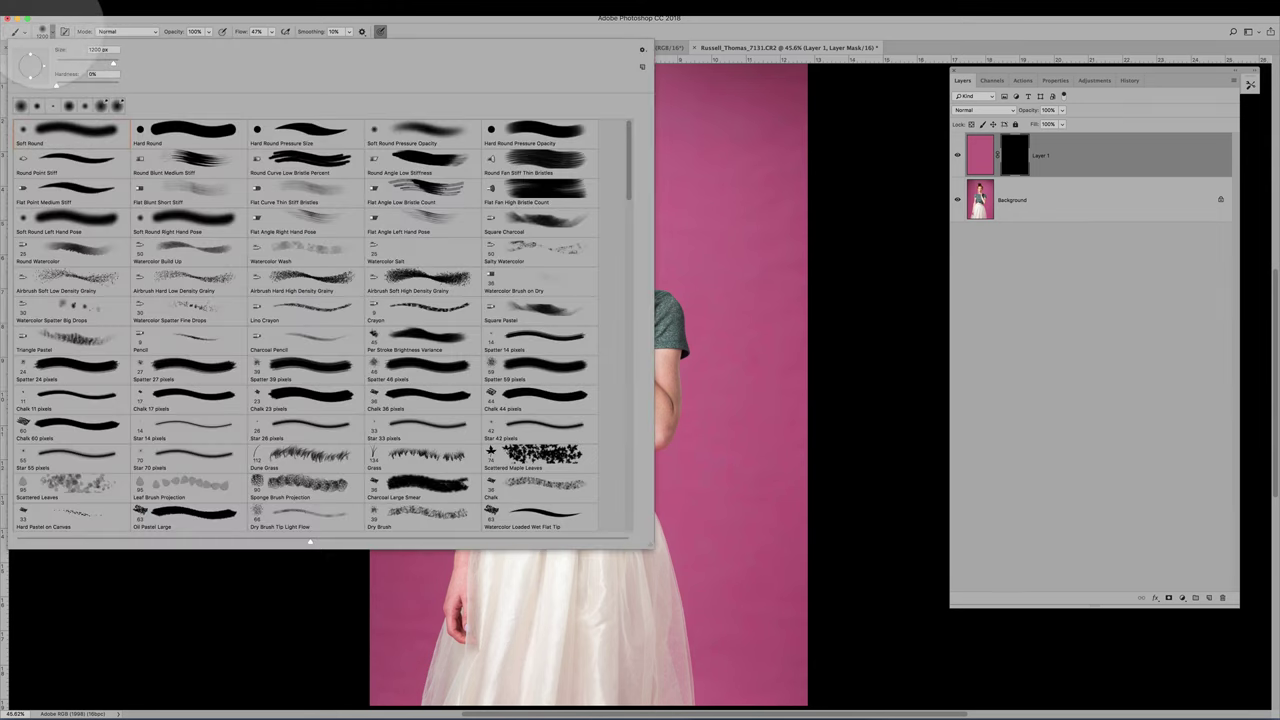
pyautogui.click(46, 31)
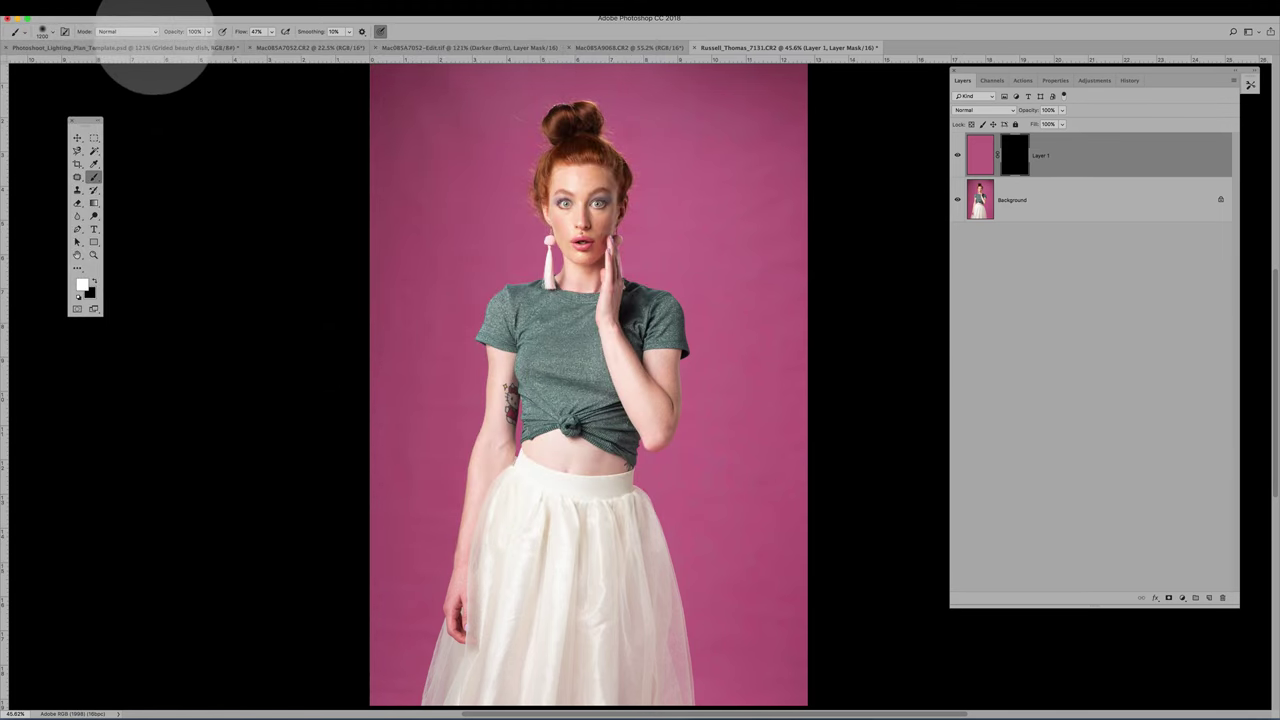
pyautogui.click(271, 31)
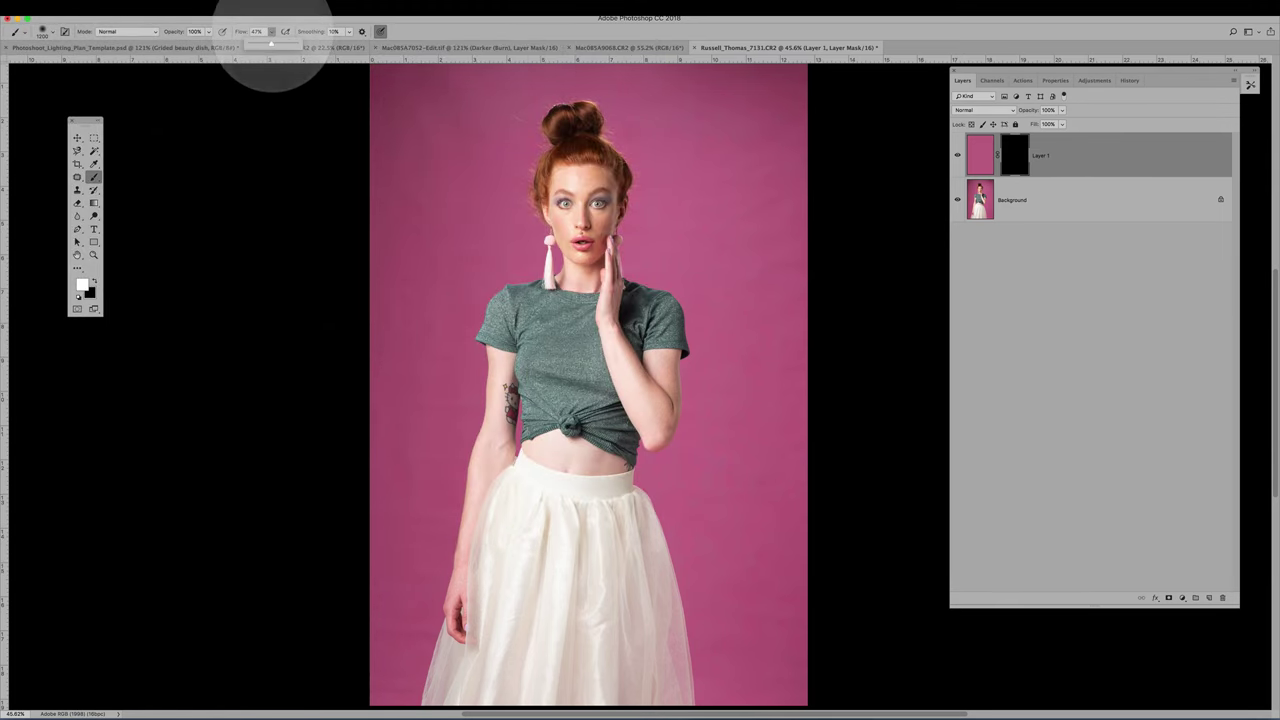
pyautogui.moveTo(270, 44); pyautogui.dragTo(253, 46)
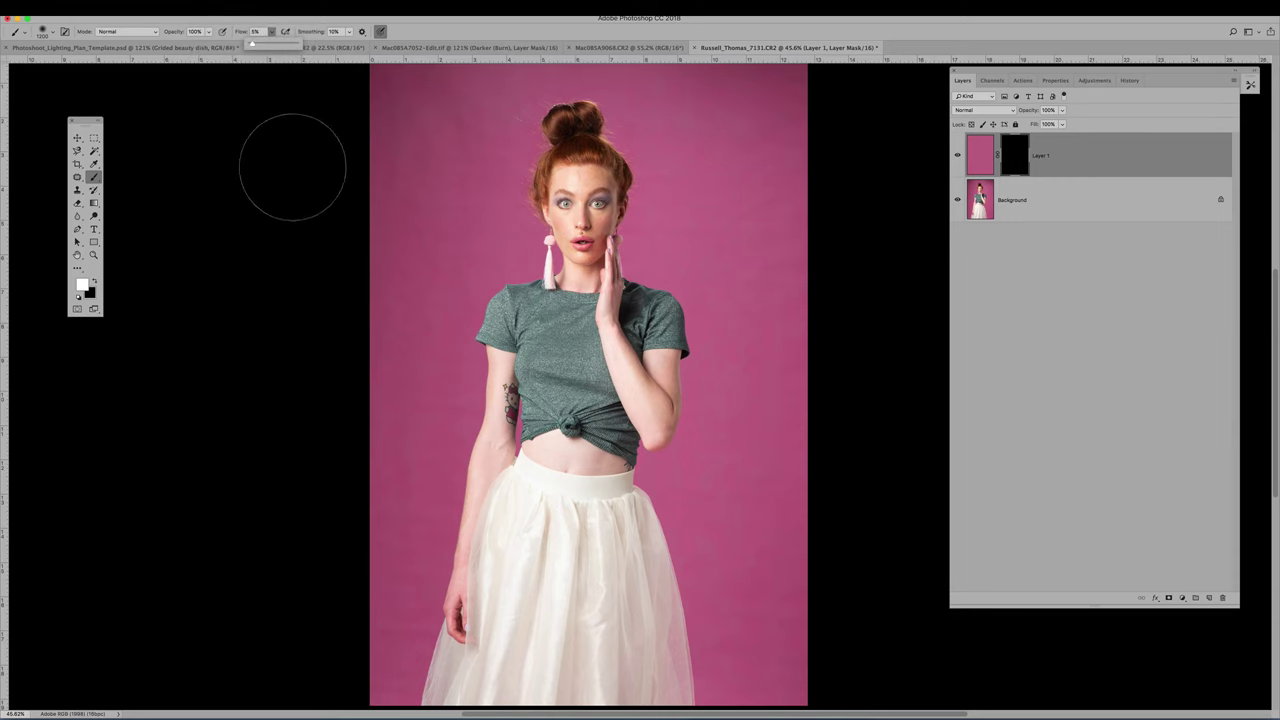
# Make the Background layer active and select the main area of the pink backdrop with the Magic Wand
pyautogui.moveTo(607, 213)
pyautogui.mouseDown()
pyautogui.moveTo(560, 213)
pyautogui.moveTo(611, 213)
pyautogui.mouseUp()
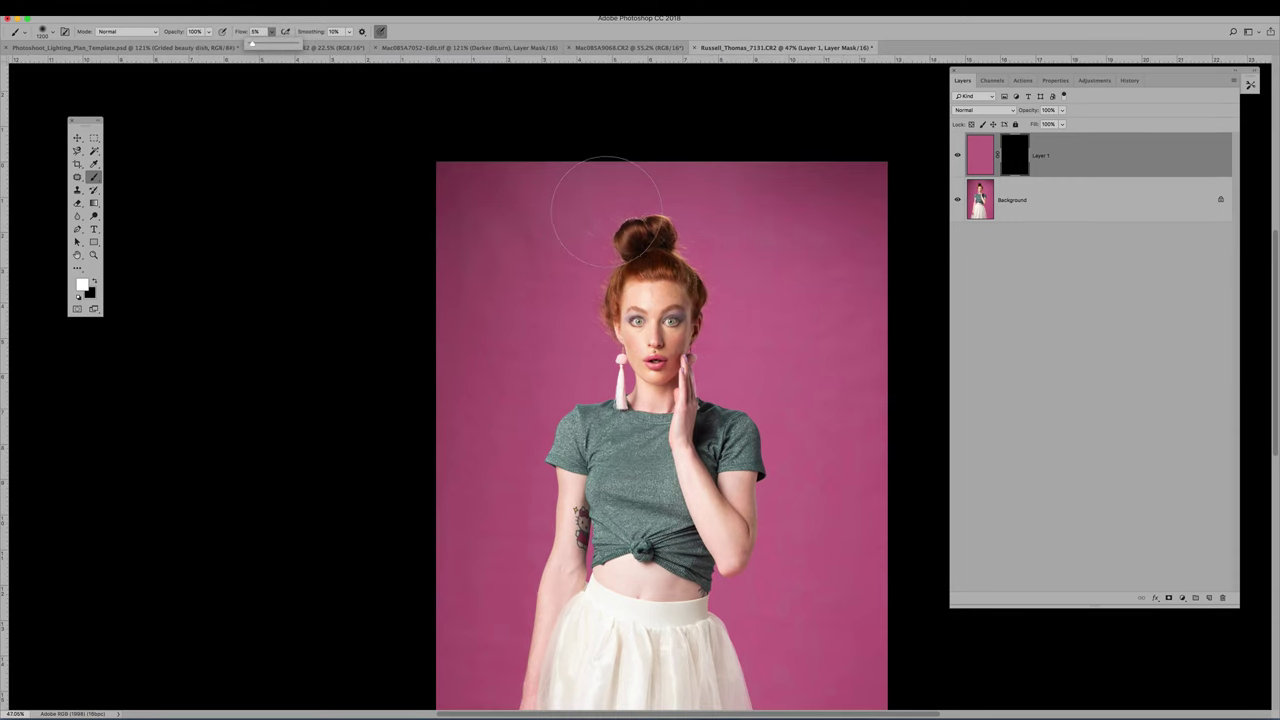
pyautogui.click(1072, 206)
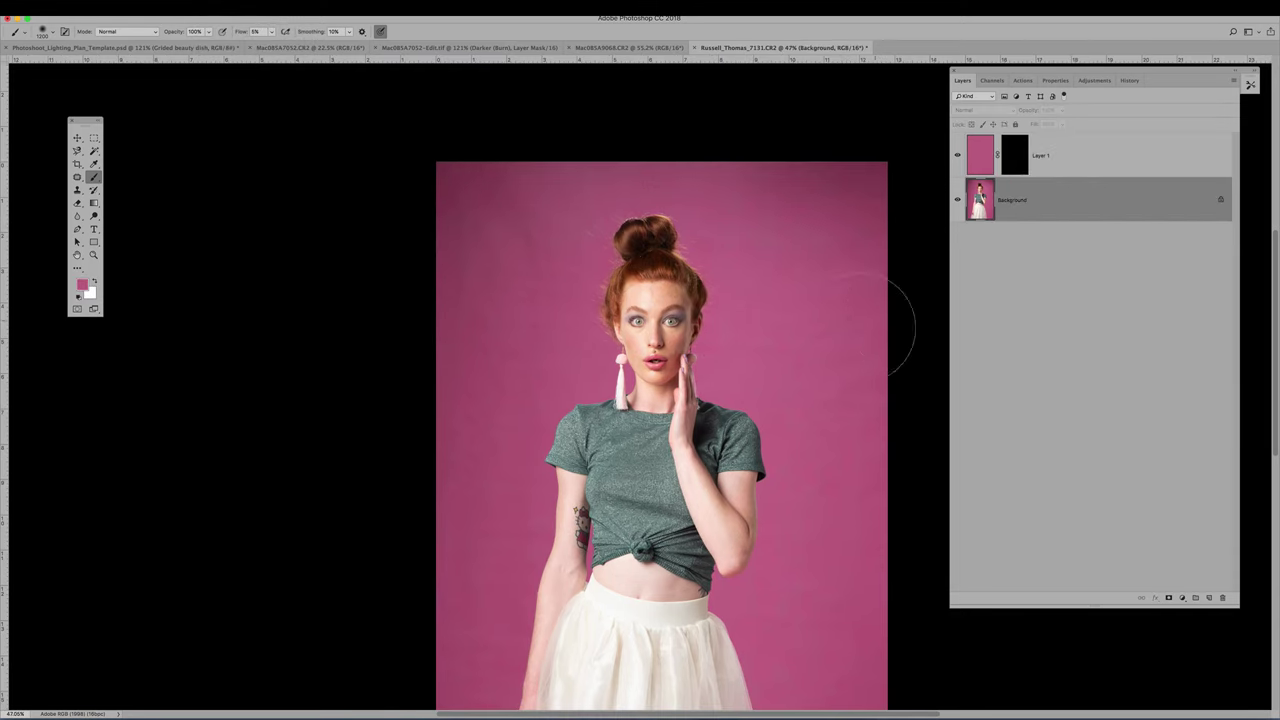
pyautogui.moveTo(795, 369); pyautogui.dragTo(716, 259)
pyautogui.press('super+r')
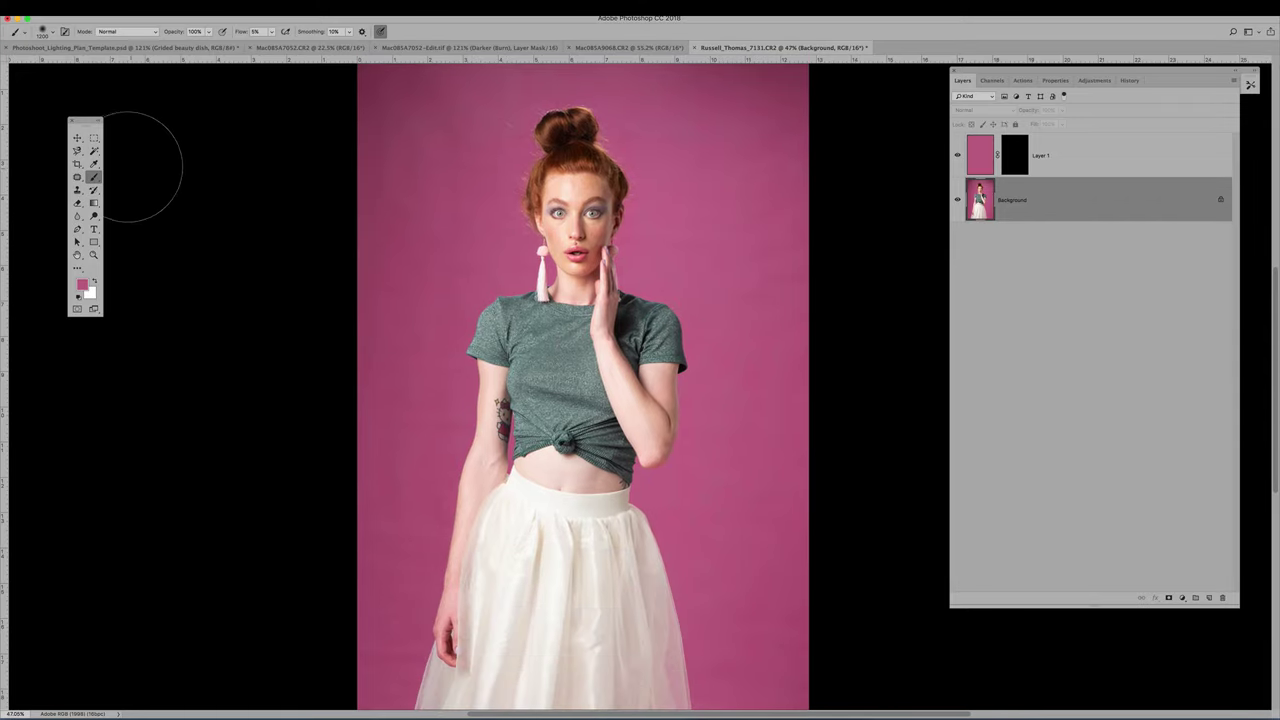
pyautogui.click(94, 150)
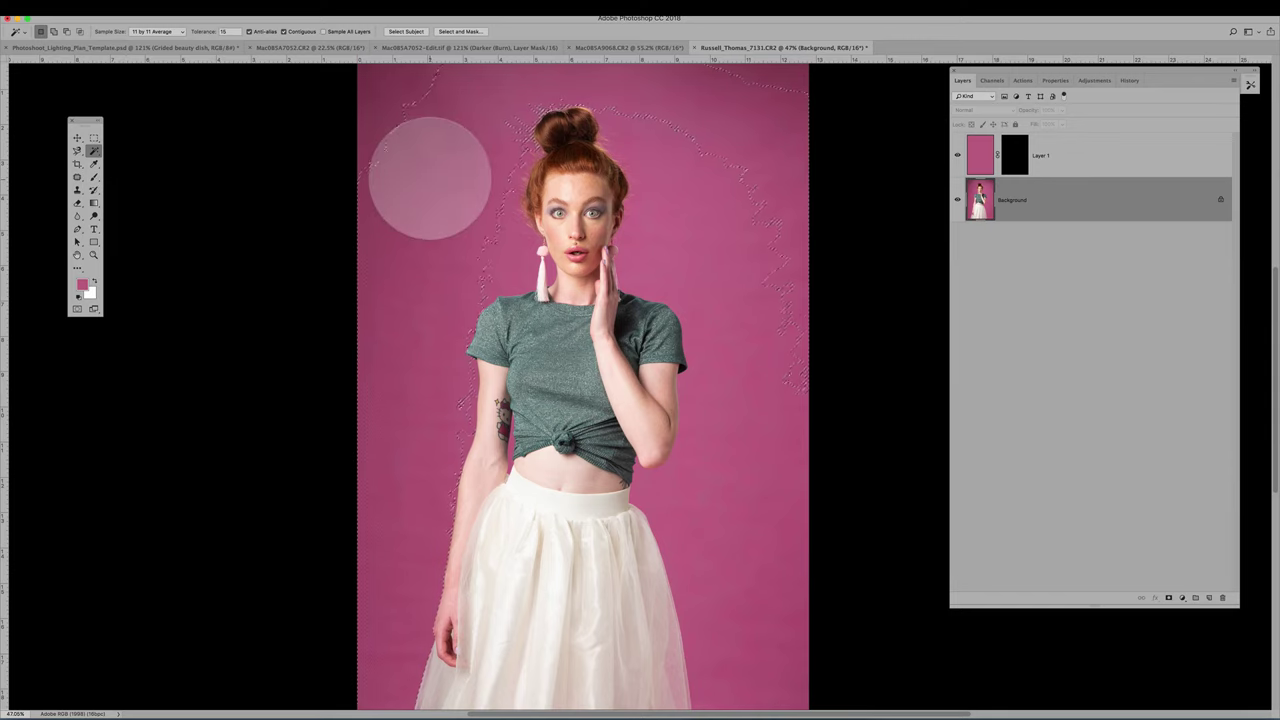
# Add the backdrop areas around the woman and in the upper corners of the photo to the Magic Wand selection
pyautogui.press('shift')
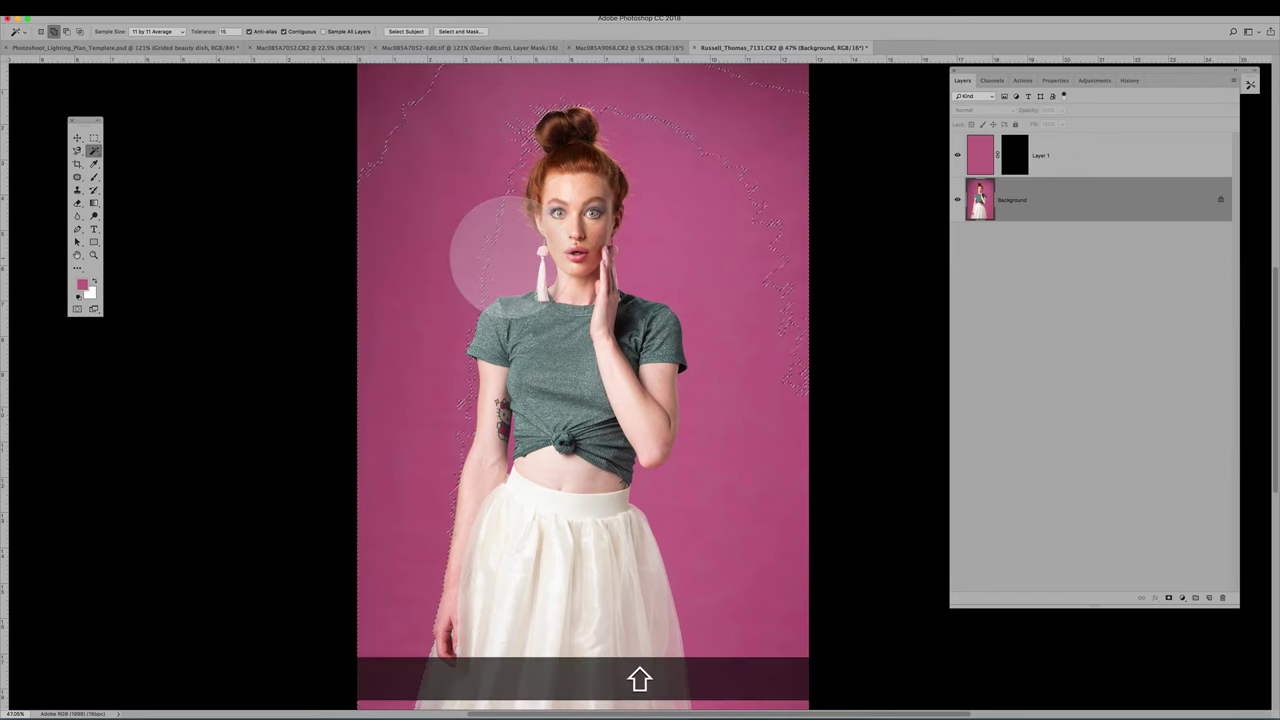
pyautogui.press('shift')
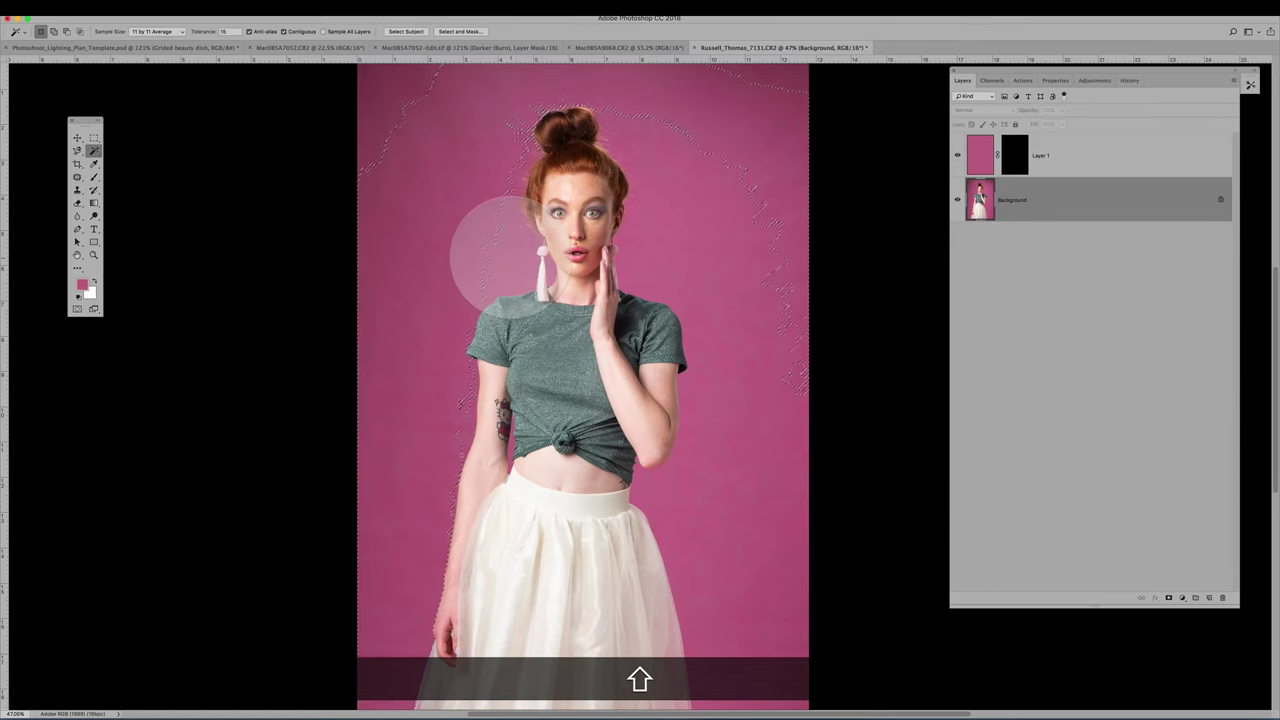
pyautogui.keyDown('shift'); pyautogui.click(515, 250); pyautogui.keyUp('shift')
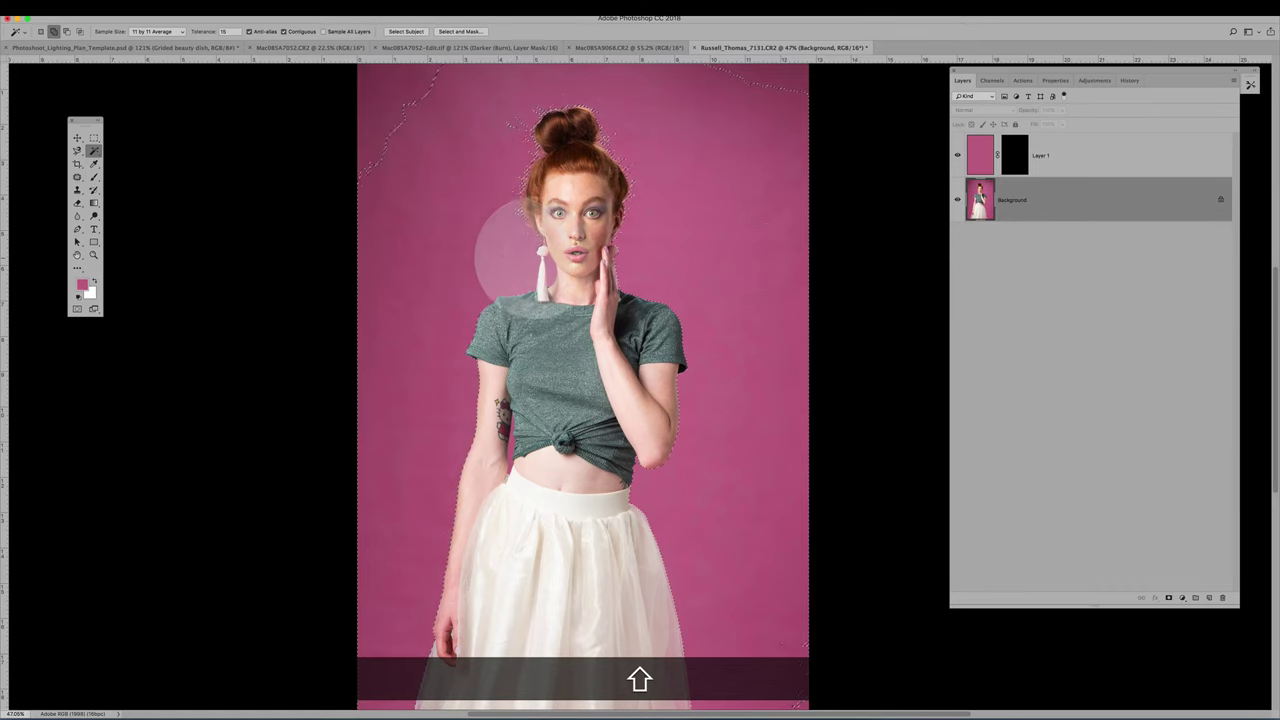
pyautogui.keyDown('shift'); pyautogui.click(378, 102); pyautogui.keyUp('shift')
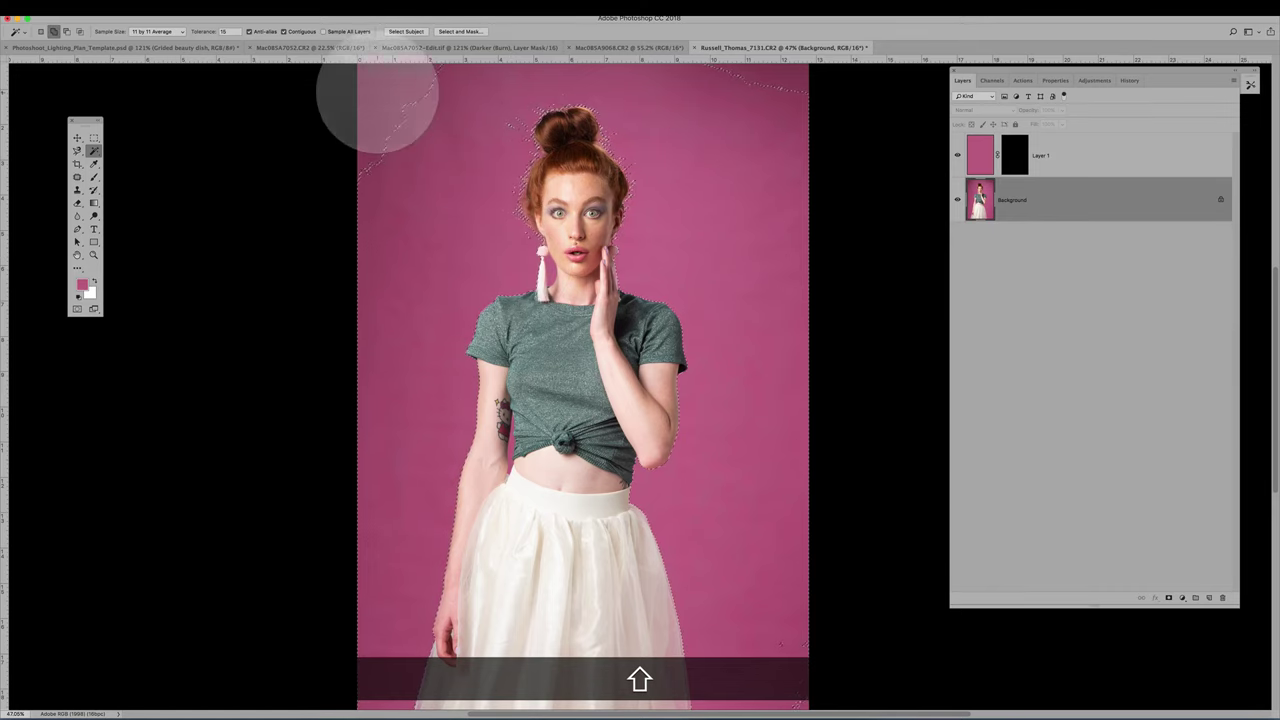
pyautogui.keyDown('shift'); pyautogui.click(779, 110); pyautogui.keyUp('shift')
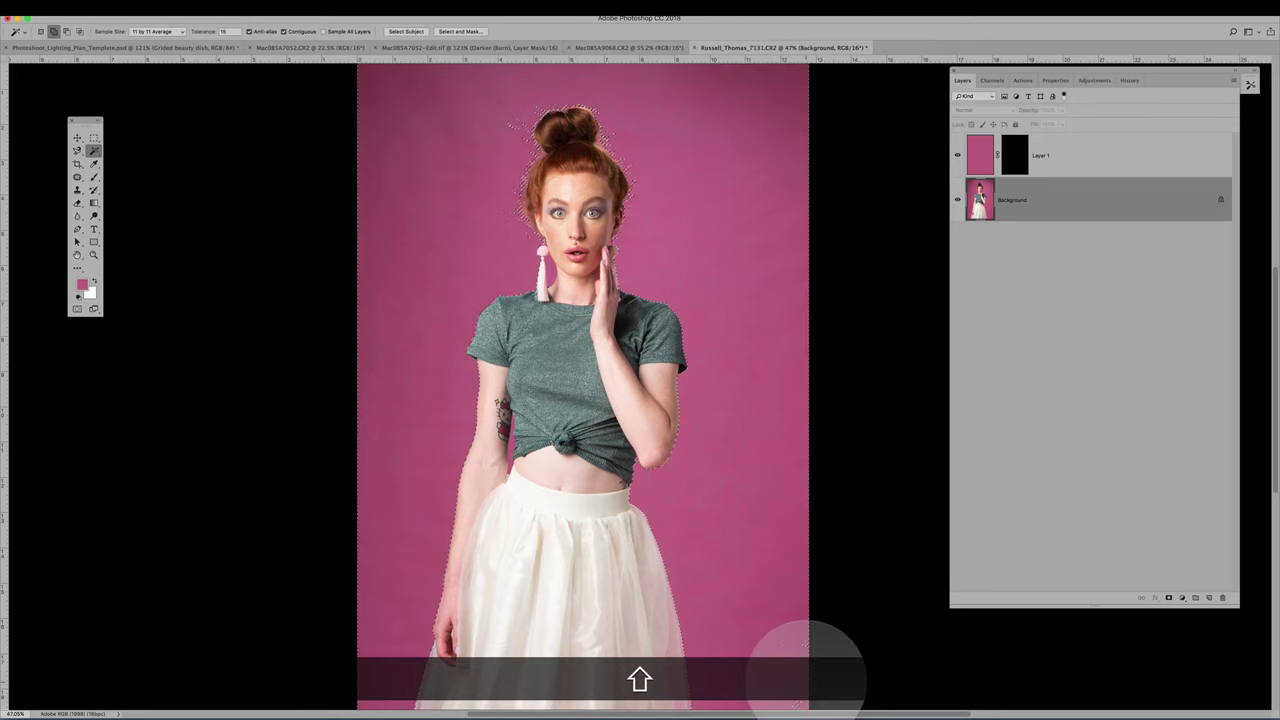
# Make the pink fill layer's mask active for editing within the backdrop selection
pyautogui.scroll(-2, 724, 408)
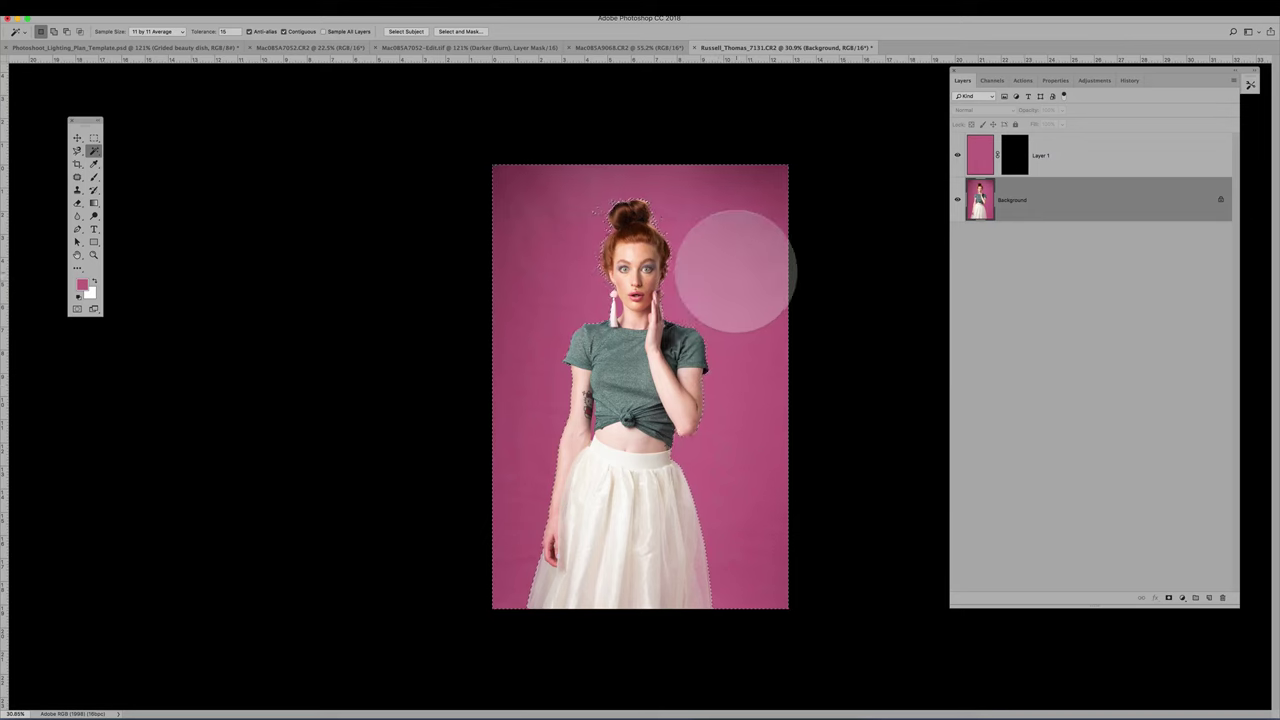
pyautogui.scroll(2, 735, 270)
pyautogui.scroll(-2, 735, 270)
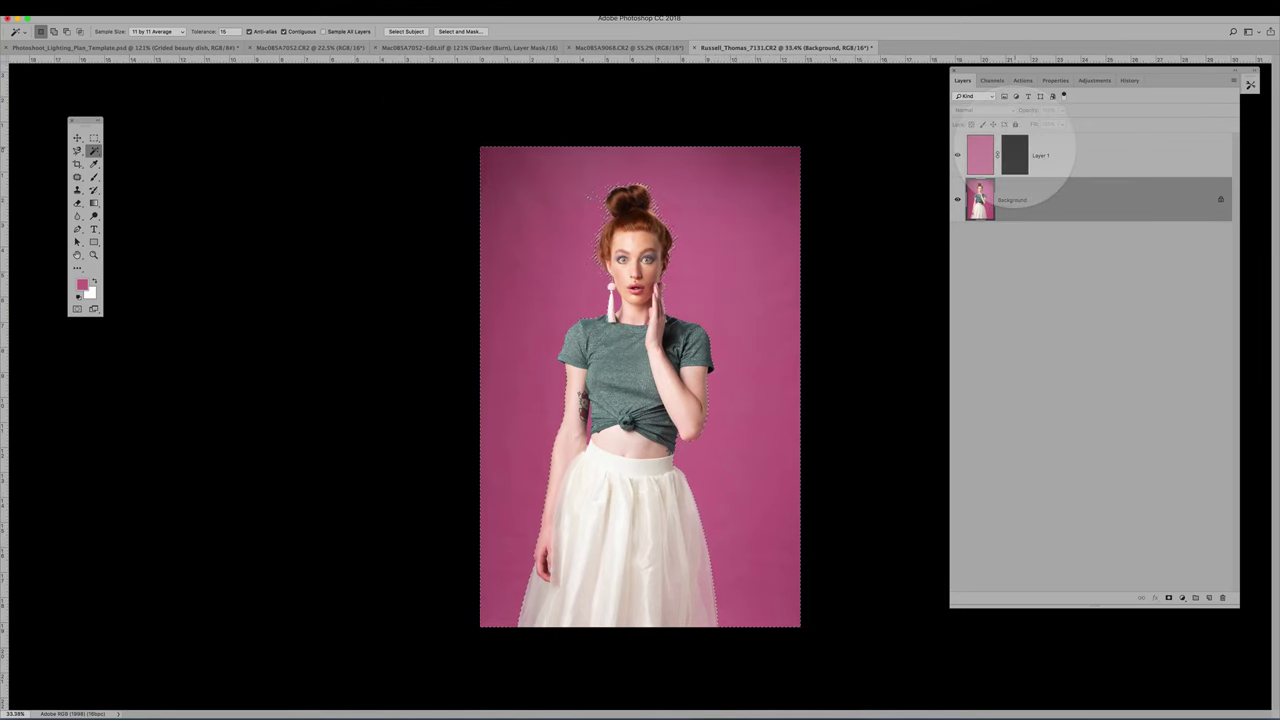
pyautogui.click(1034, 156)
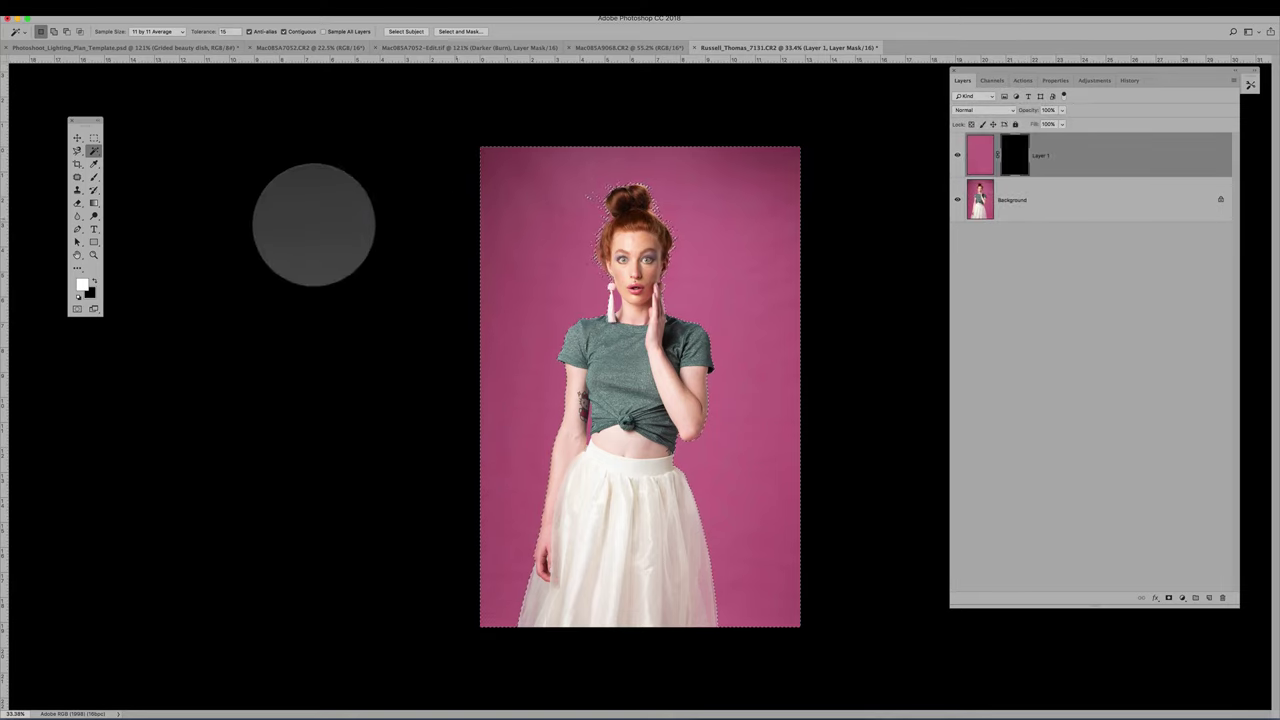
# Paint the fill layer's mask white with the soft brush across the selected backdrop around the woman, and deselect
pyautogui.click(94, 176)
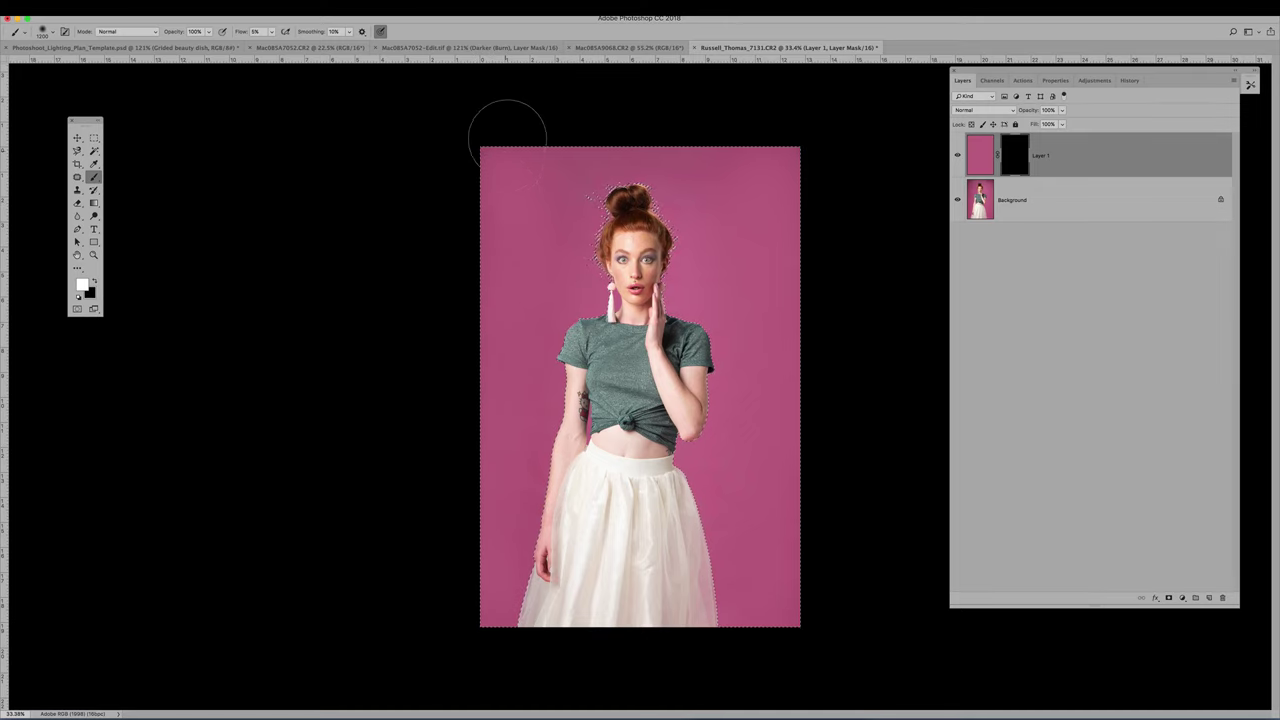
pyautogui.hotkey('alt', 'BackSpace')
pyautogui.press('super+d')
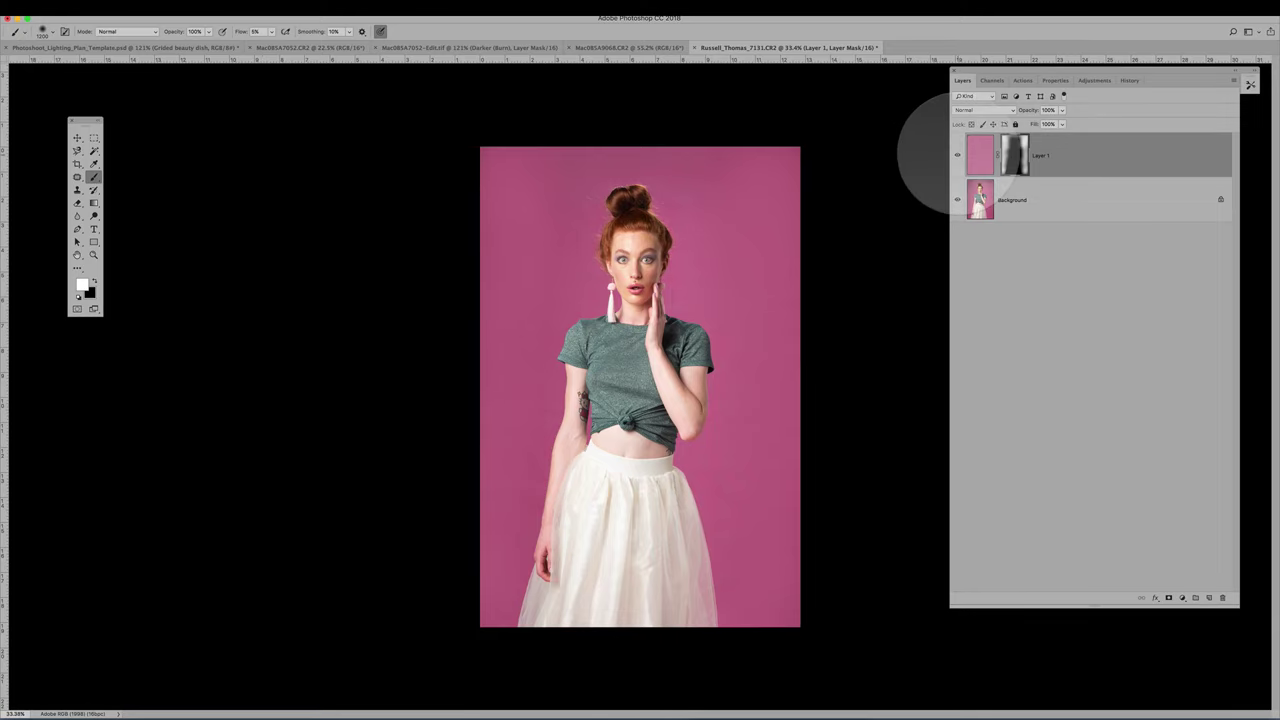
# Compare the backdrop with and without the pink fill layer by toggling the layer's visibility, leaving it visible
pyautogui.click(956, 155)
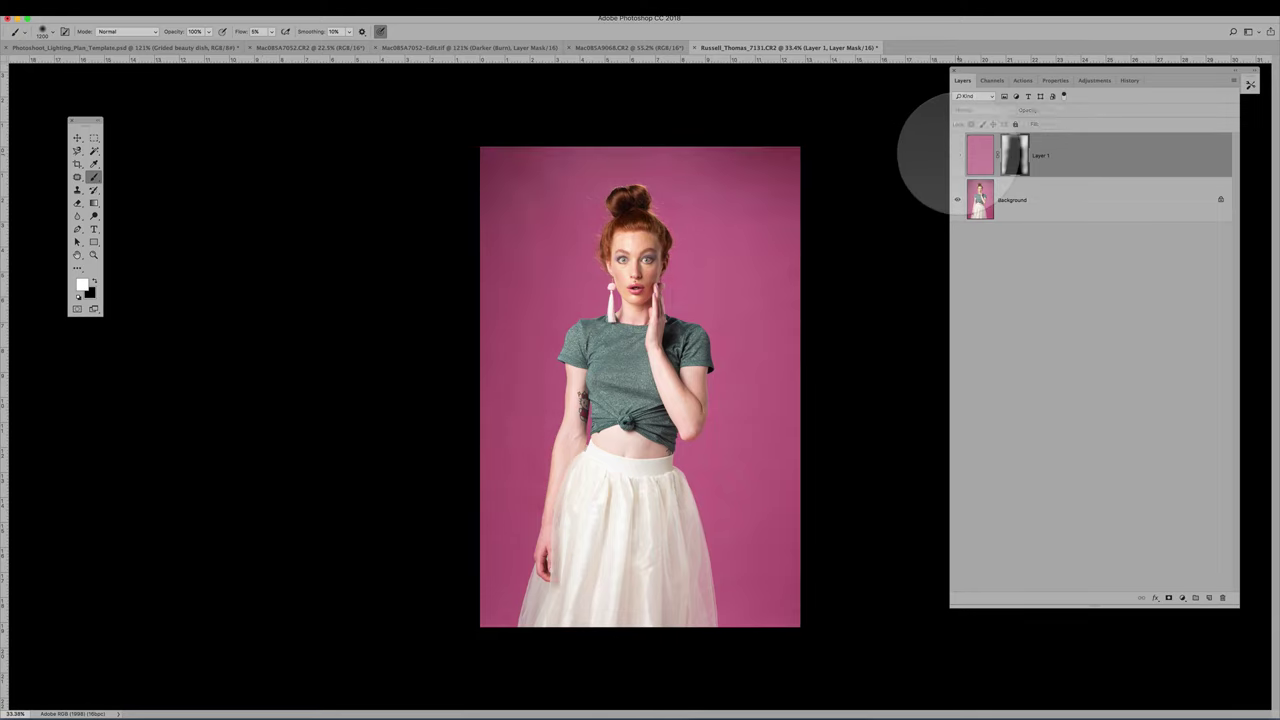
pyautogui.click(956, 155)
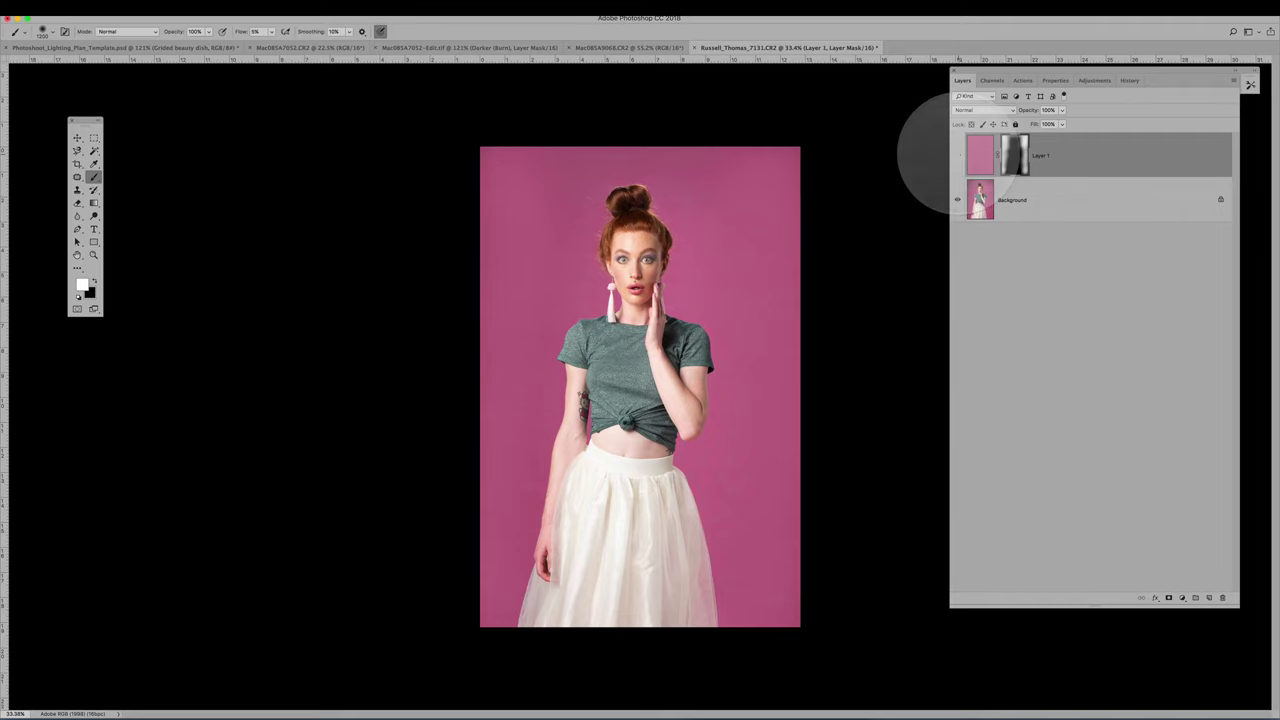
pyautogui.click(956, 155)
pyautogui.click(956, 155)
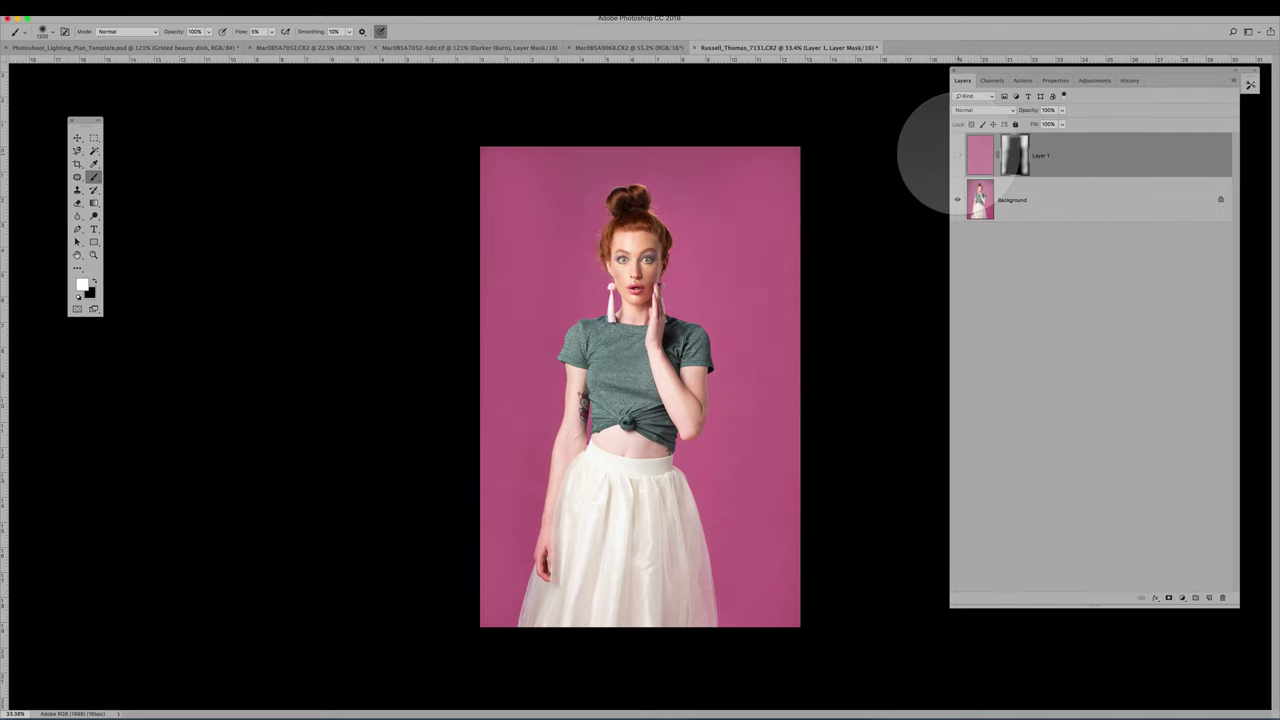
pyautogui.click(956, 155)
pyautogui.click(956, 155)
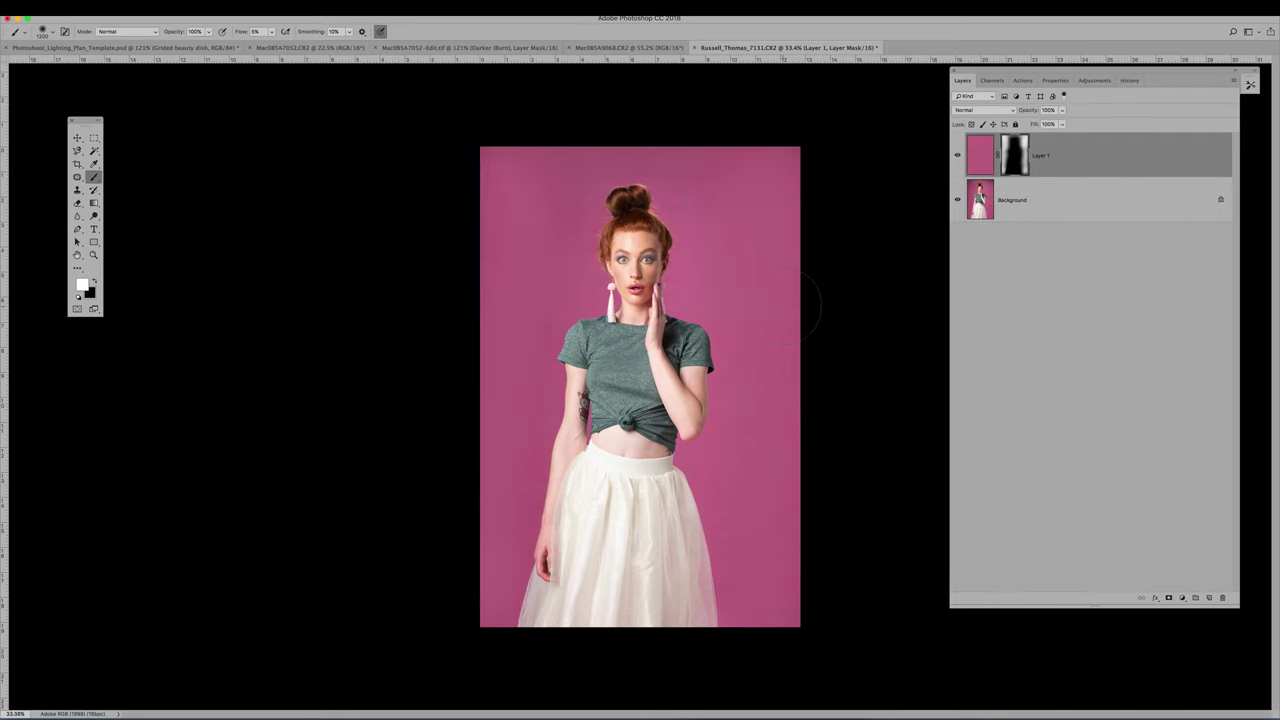
# Examine the retouched backdrop up close around the upper body and skirt, and hide the fill layer to compare the whole photo
pyautogui.scroll(5, 800, 305)
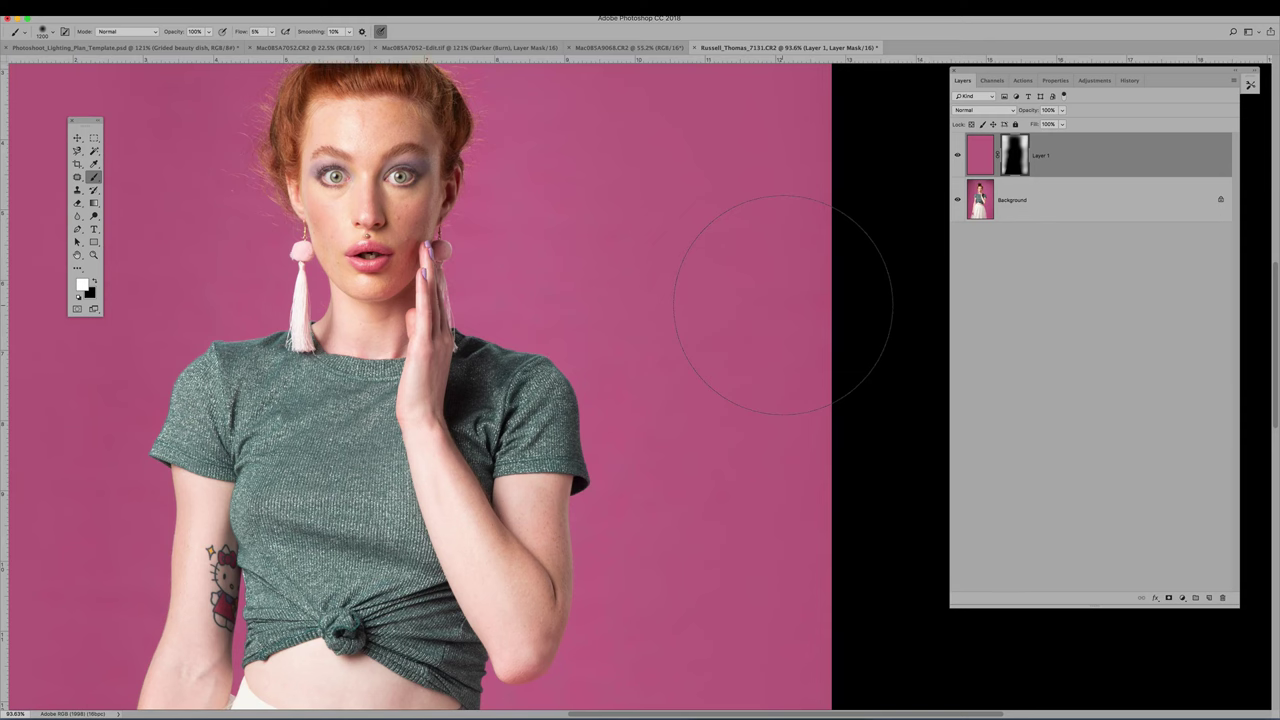
pyautogui.scroll(-2, 783, 305)
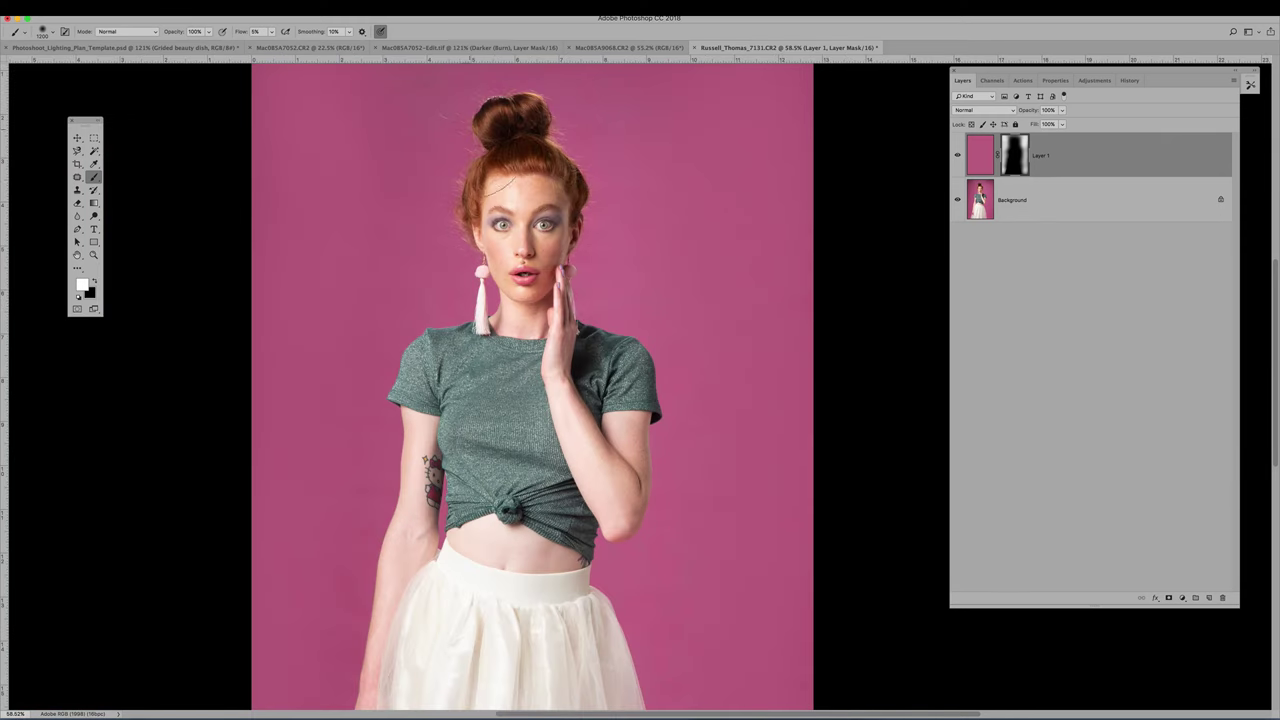
pyautogui.moveTo(704, 609); pyautogui.dragTo(714, 391)
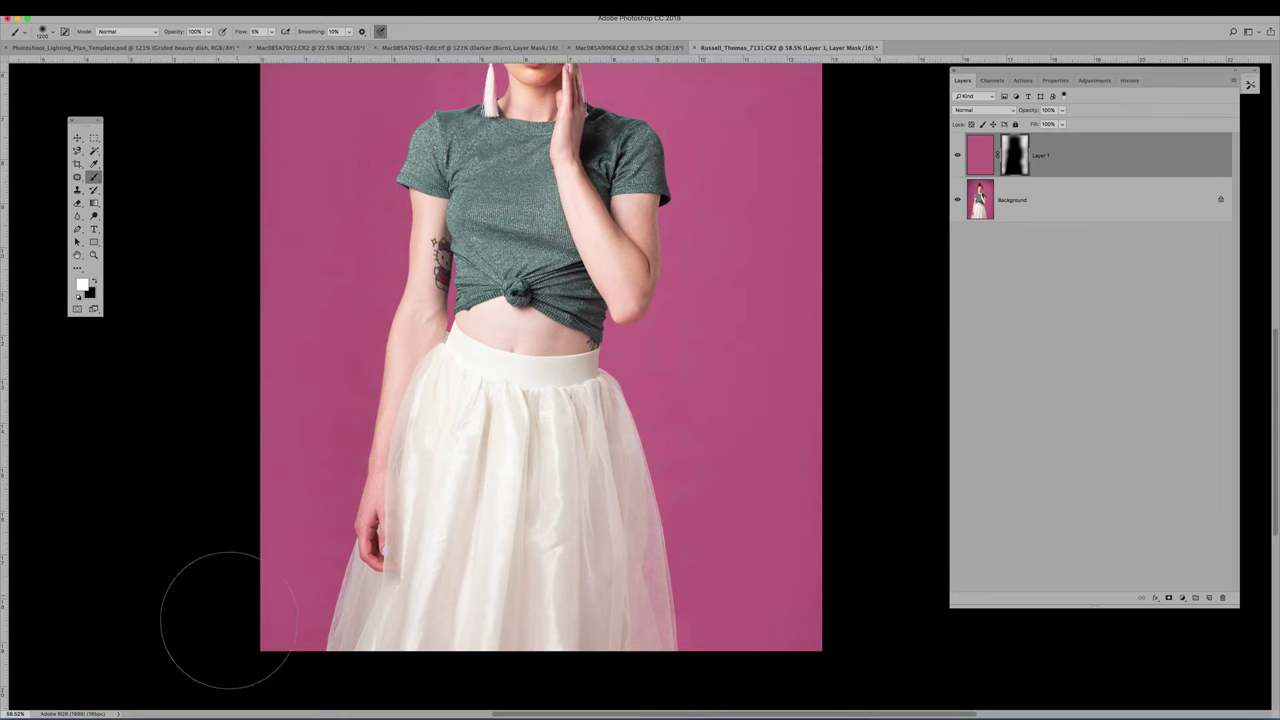
pyautogui.press('super+0')
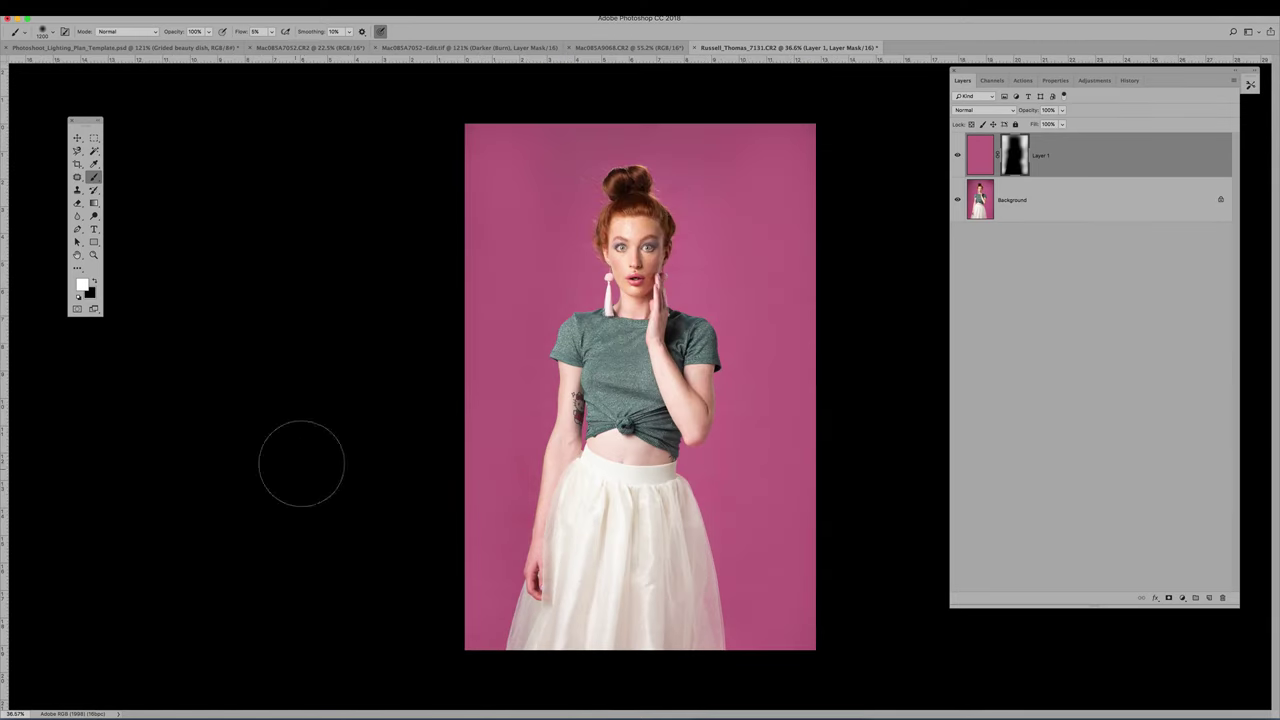
pyautogui.click(957, 155)
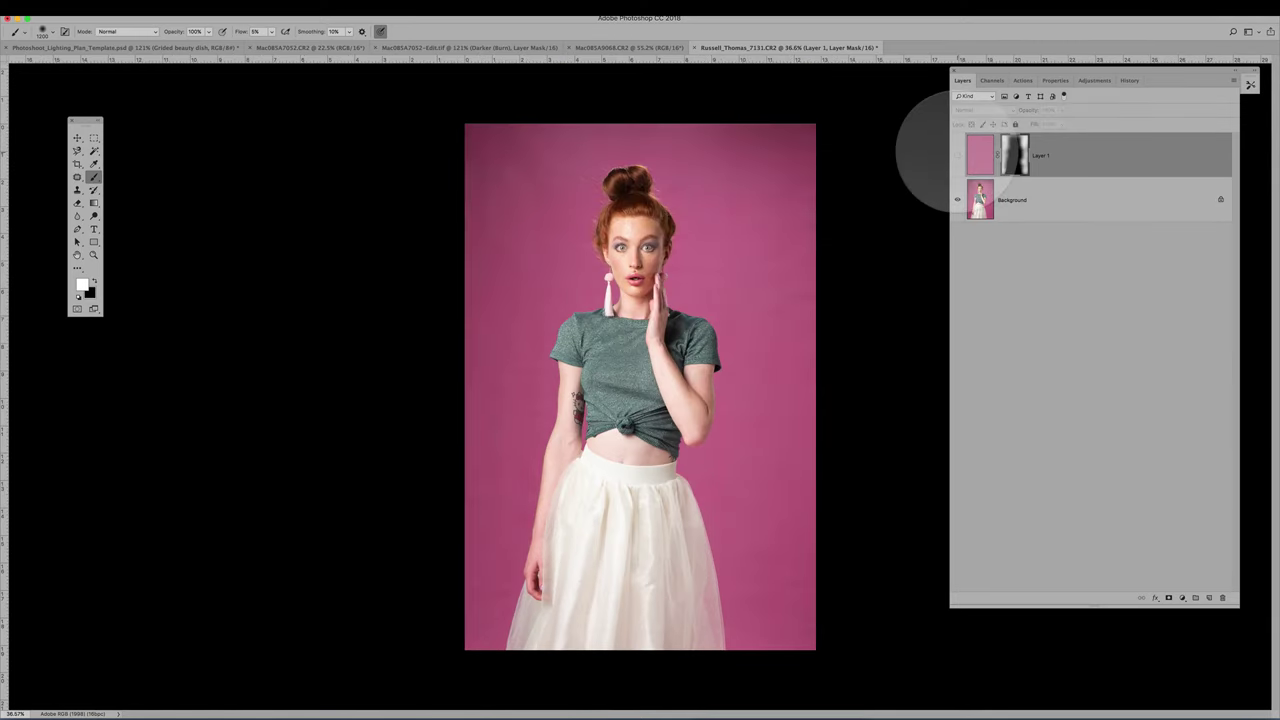